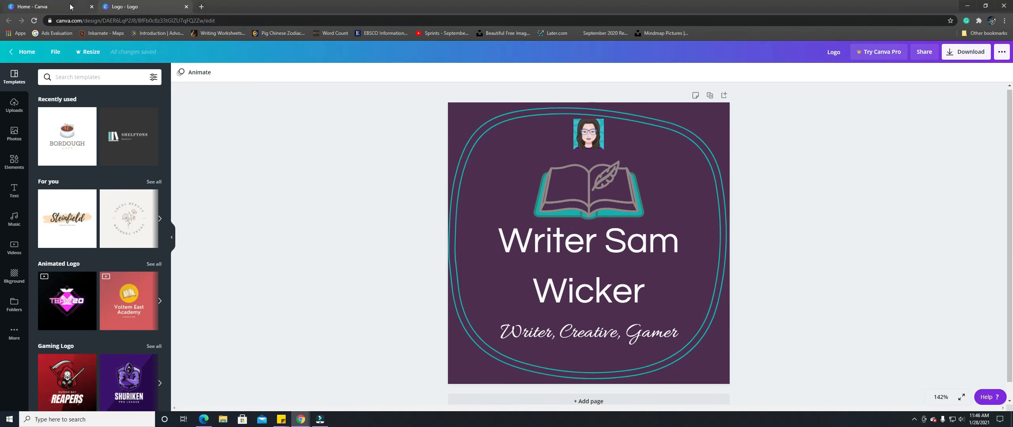
# - Open the existing "New Videos Every Sunday and Thursday!" banner from the saved designs and review it alongside the Logo design
pyautogui.click(52, 6)
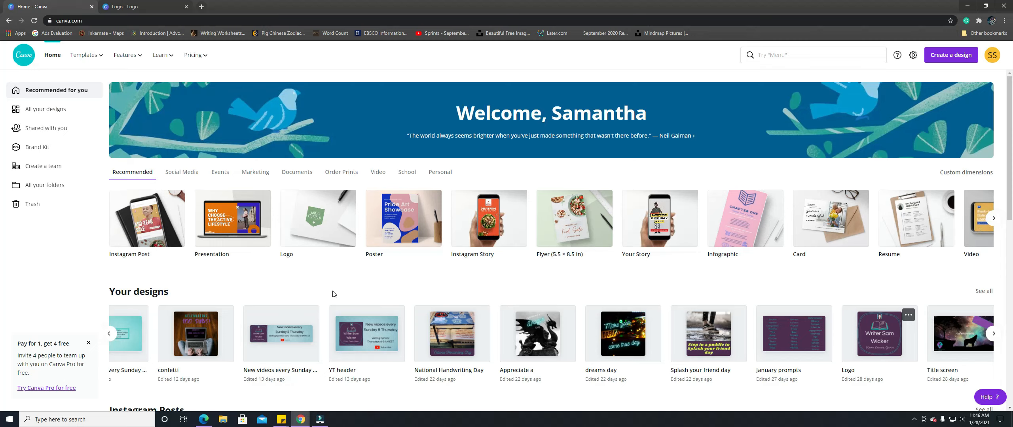
pyautogui.click(108, 337)
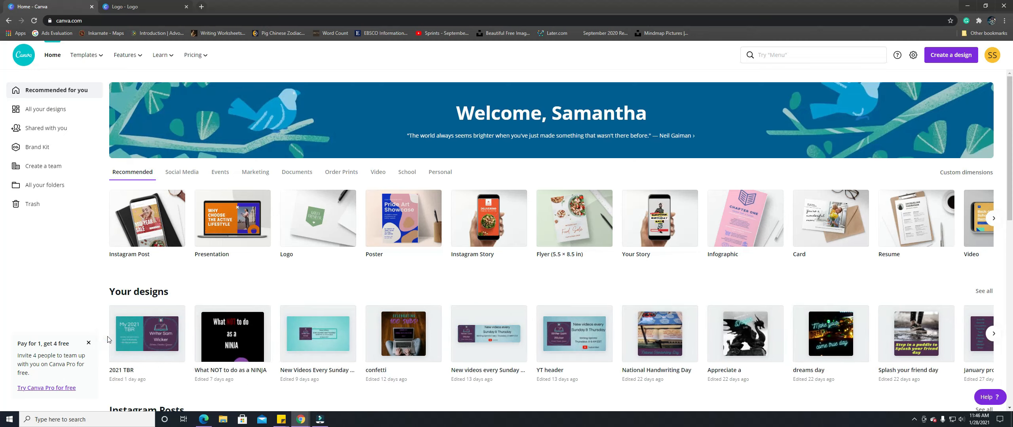
pyautogui.click(317, 352)
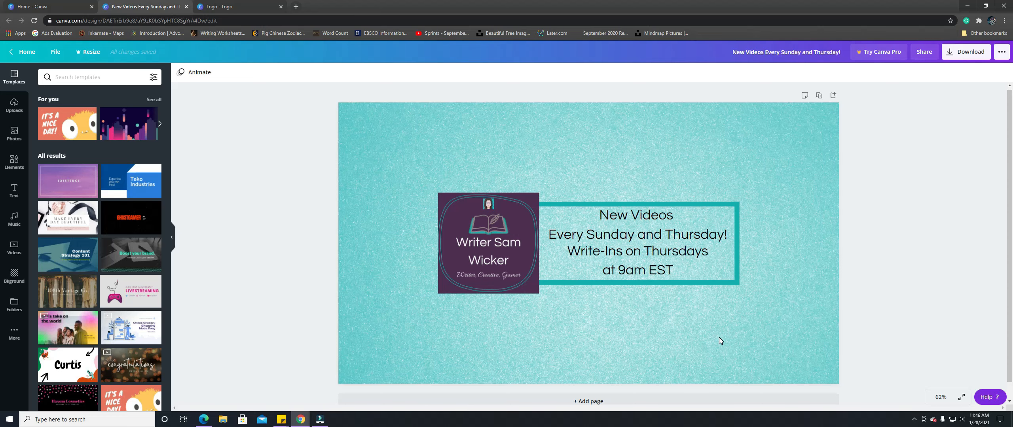
pyautogui.click(244, 11)
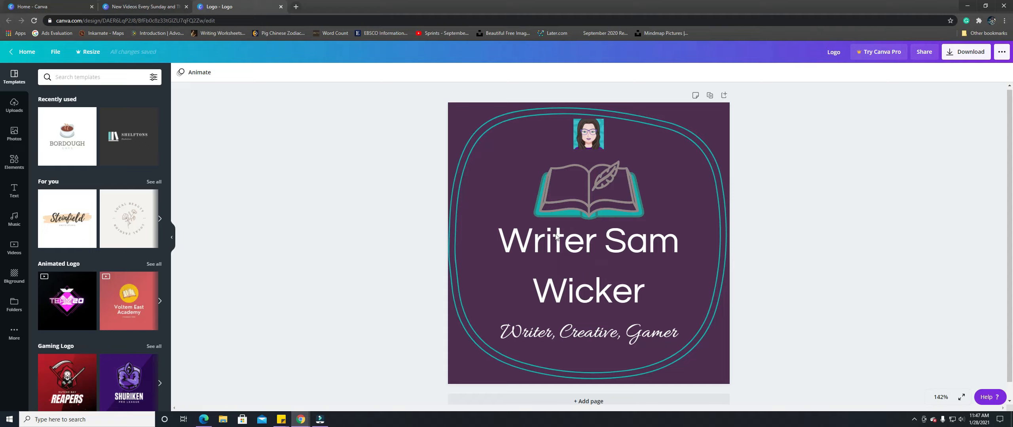
pyautogui.click(43, 9)
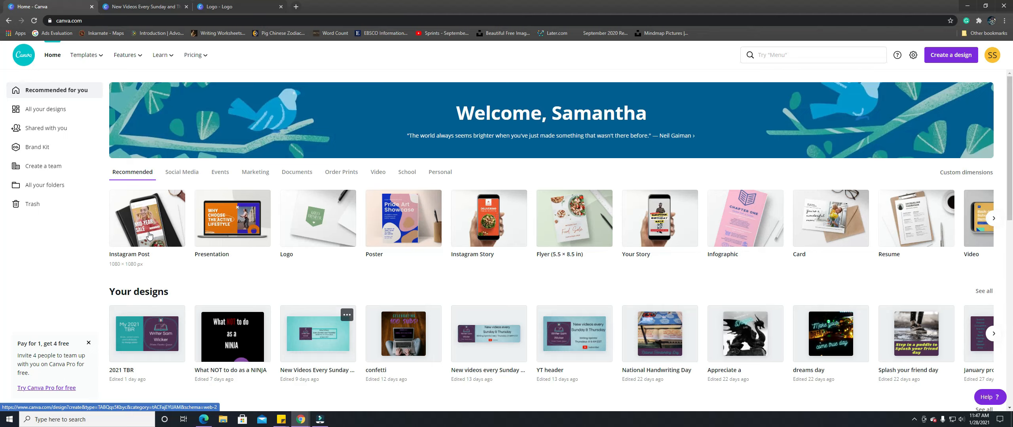
# - Open YouTube in a new browser tab and go to the channel's customization page in YouTube Studio
pyautogui.click(296, 7)
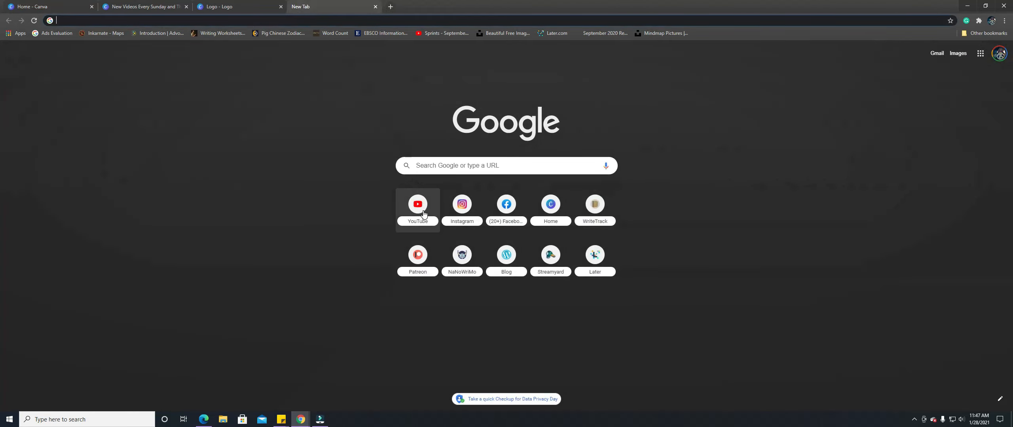
pyautogui.click(424, 214)
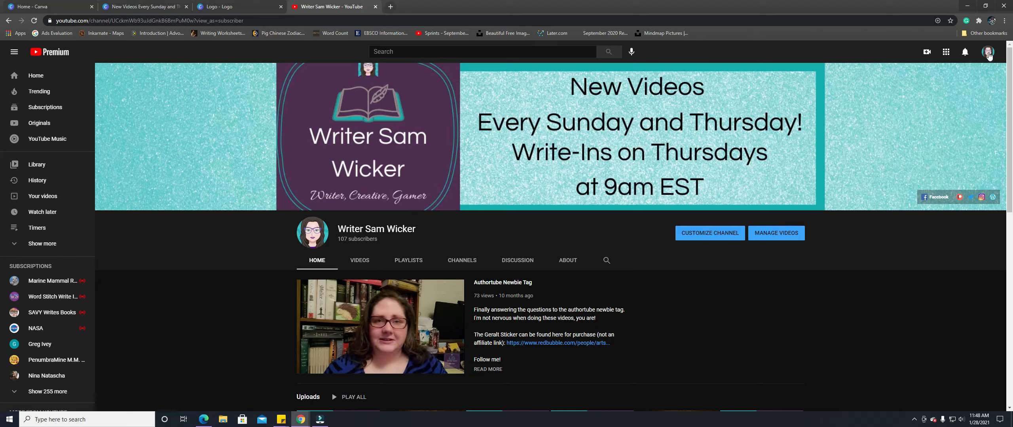
pyautogui.click(988, 53)
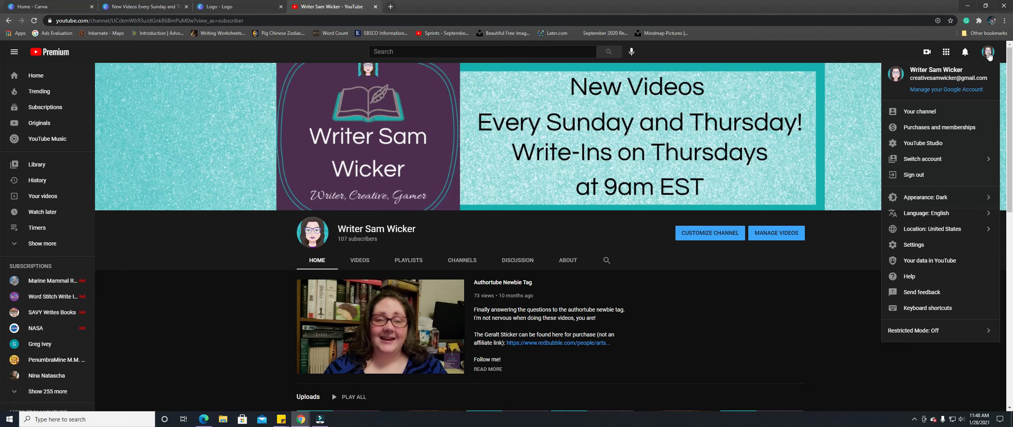
pyautogui.click(918, 144)
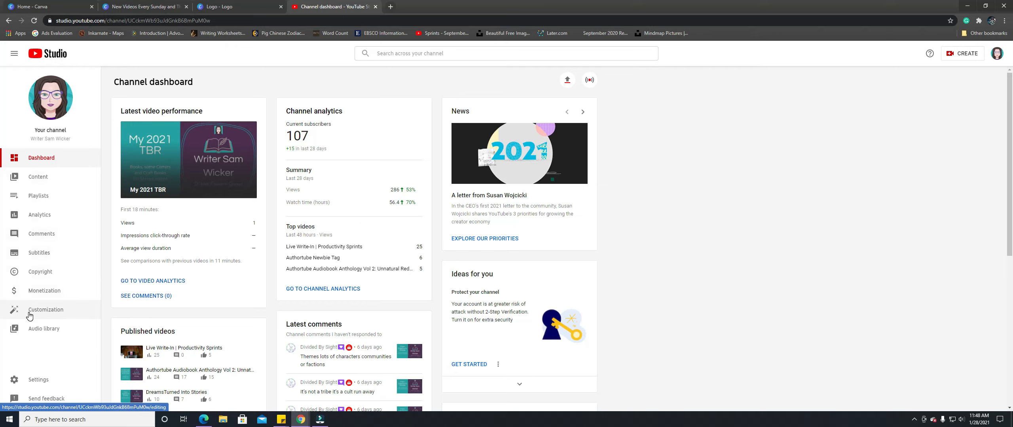
pyautogui.click(29, 313)
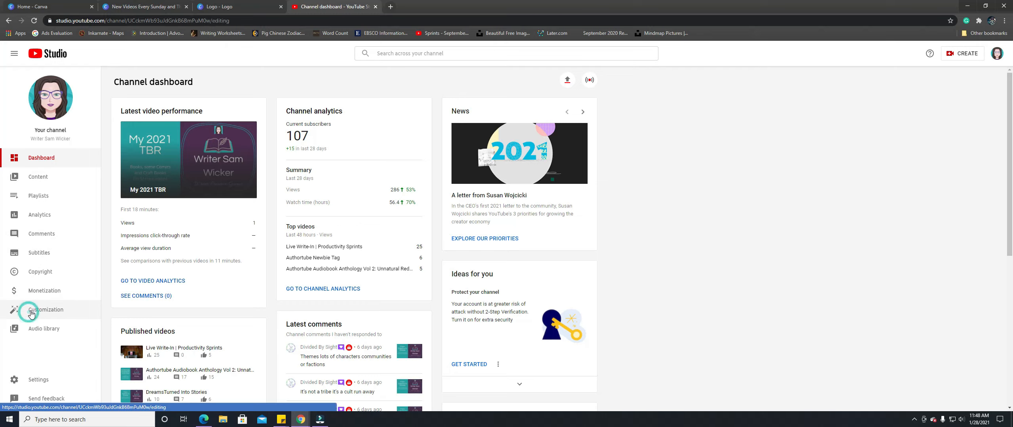
# - In the channel's branding settings, set the video watermark's display time to a custom start time
pyautogui.click(165, 106)
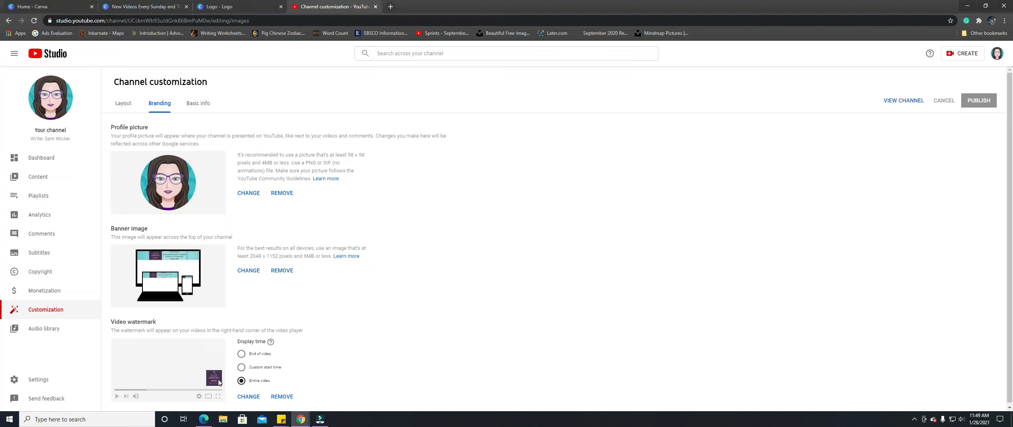
pyautogui.scroll(-1, 224, 385)
pyautogui.click(241, 348)
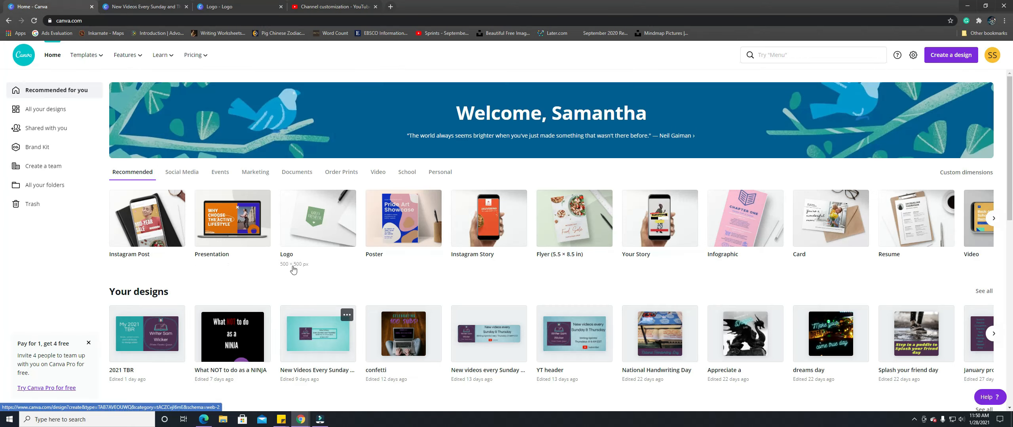
# - Switch to Canva, create a blank 500 × 500 px logo design and browse the available logo templates
pyautogui.click(302, 246)
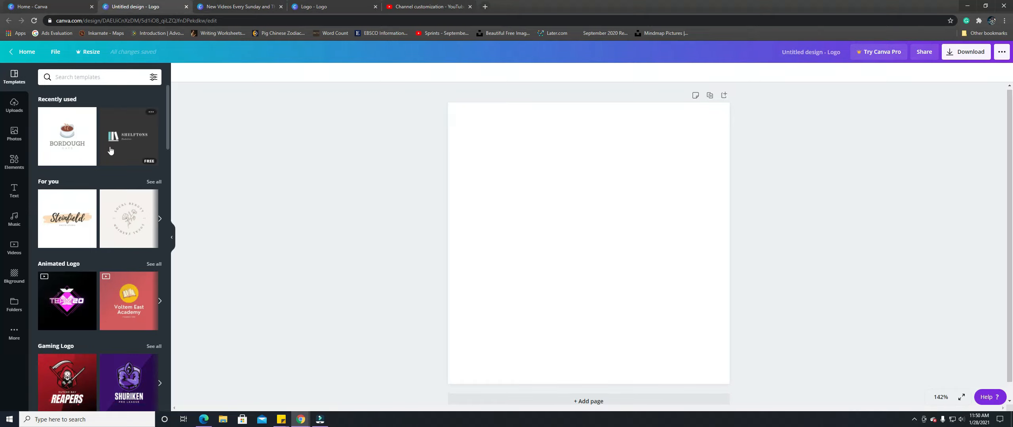
pyautogui.scroll(-3, 115, 186)
pyautogui.scroll(-7, 118, 207)
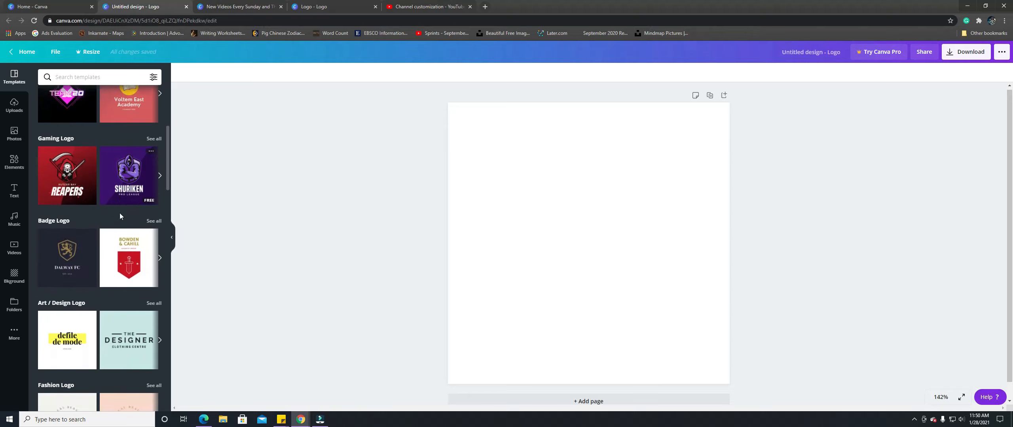
pyautogui.moveTo(121, 224)
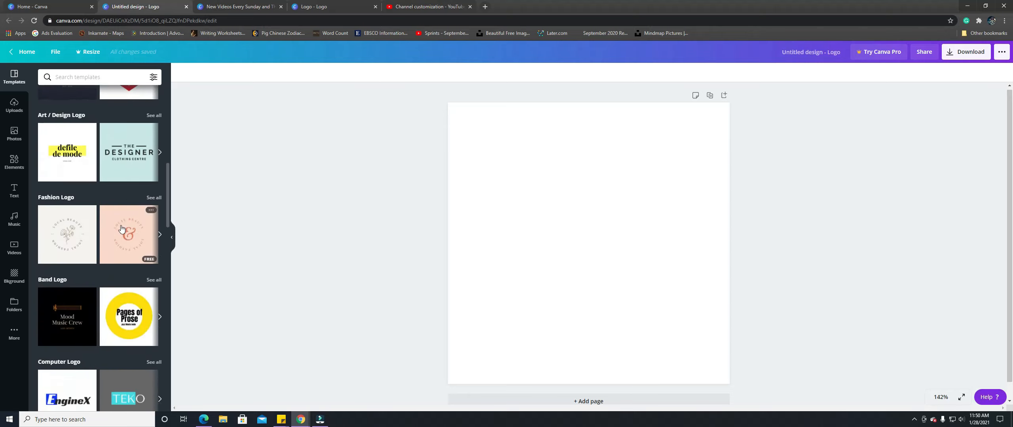
pyautogui.scroll(-13, 122, 232)
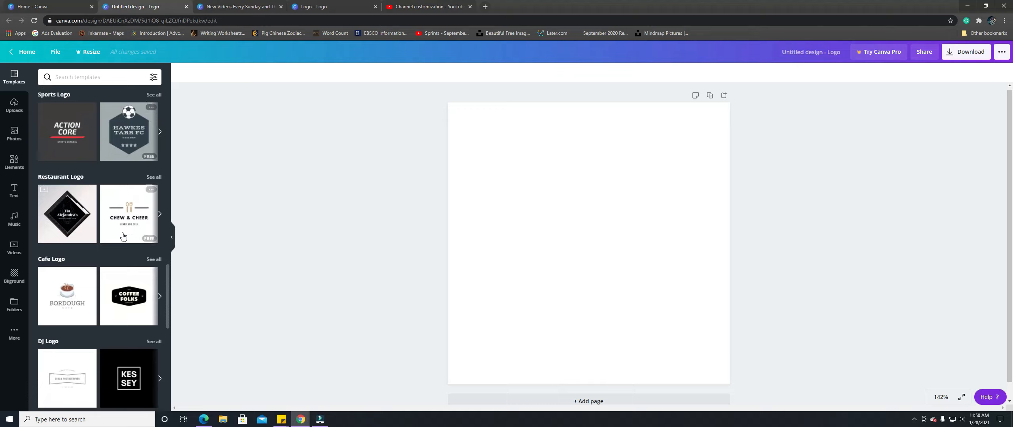
pyautogui.scroll(20, 123, 237)
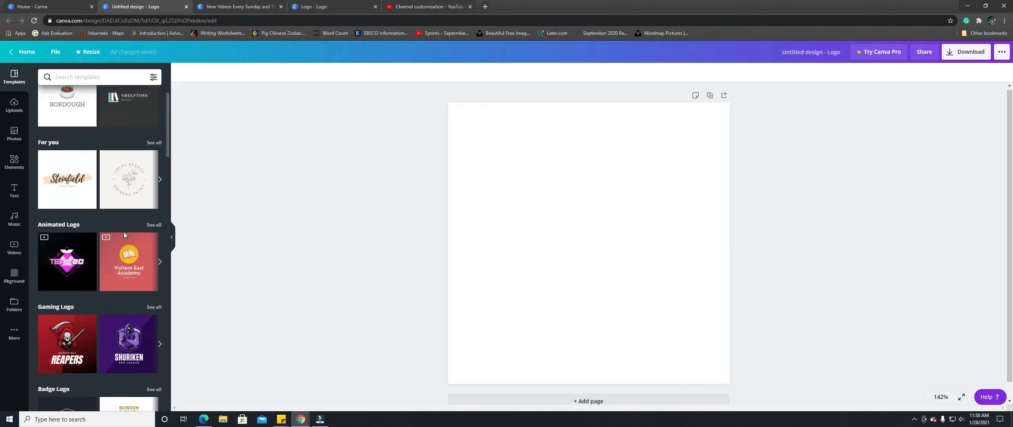
pyautogui.scroll(1, 123, 232)
pyautogui.click(554, 148)
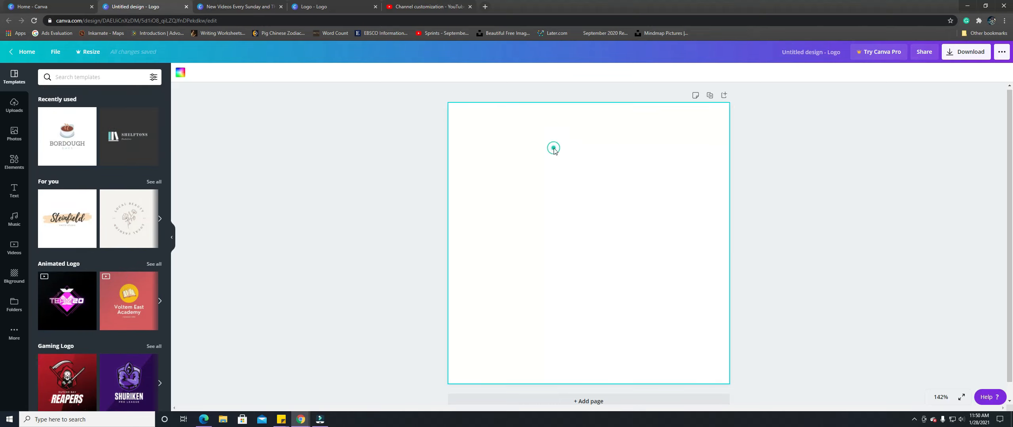
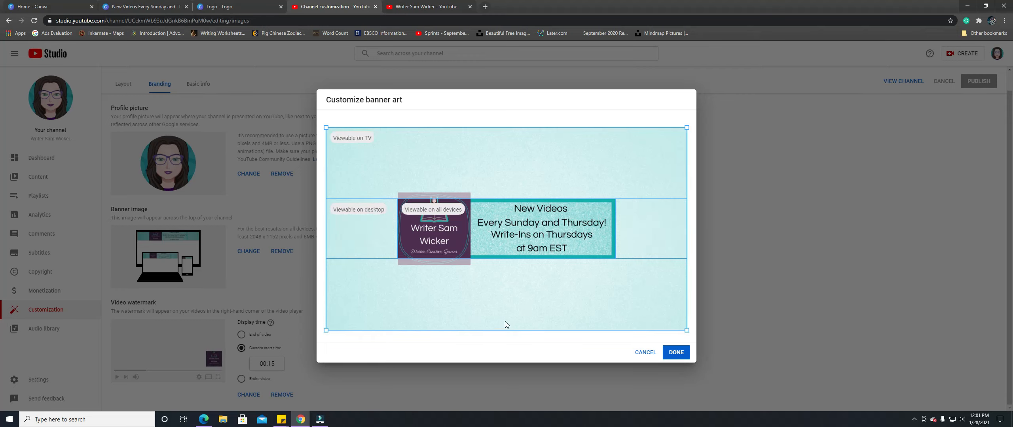
# - Cancel the banner art customization and switch to Canva to review the "New Videos Every Sunday and Thursday!" banner
pyautogui.click(646, 353)
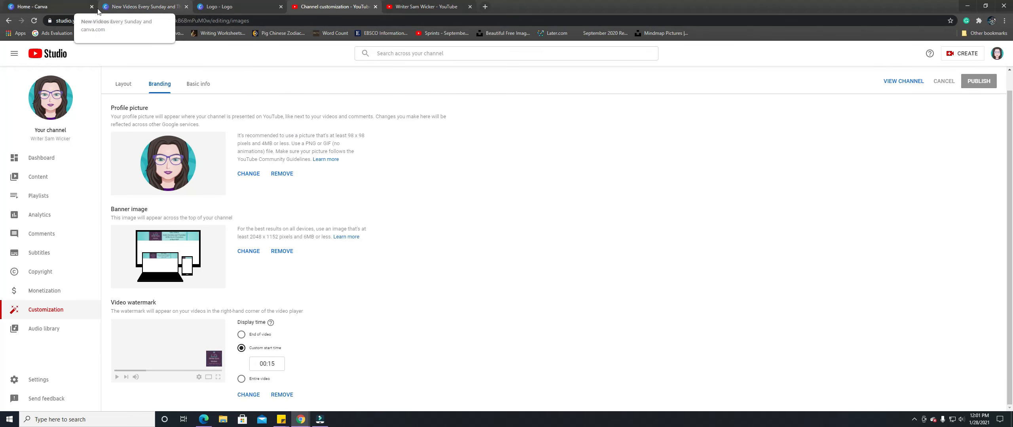
pyautogui.click(132, 8)
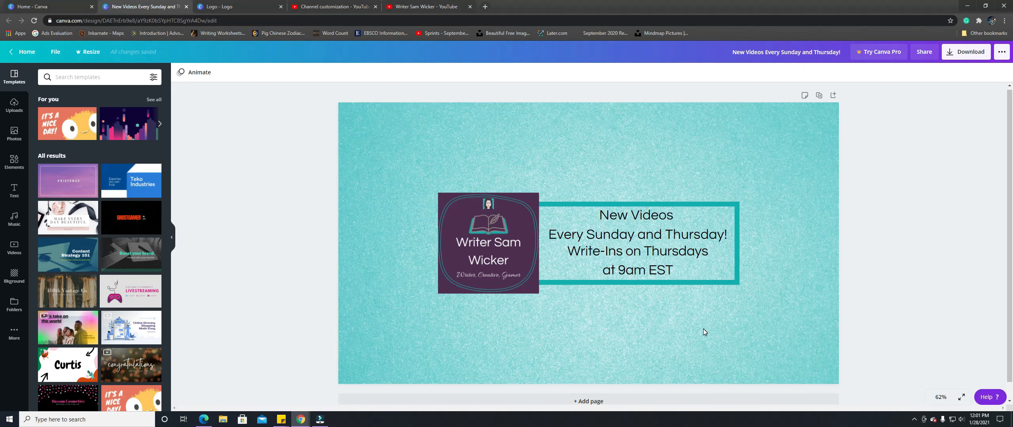
# - Create a new blank design with custom dimensions of 2048 × 1152 px
pyautogui.click(49, 7)
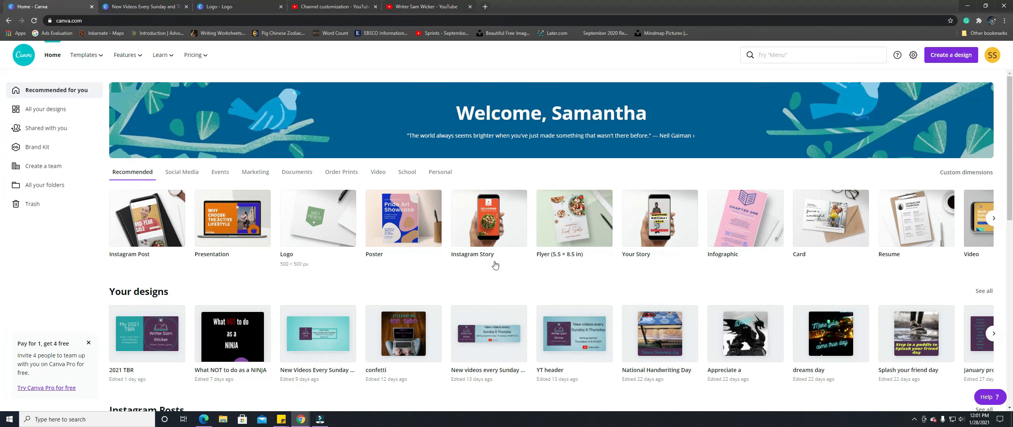
pyautogui.click(948, 59)
pyautogui.click(910, 95)
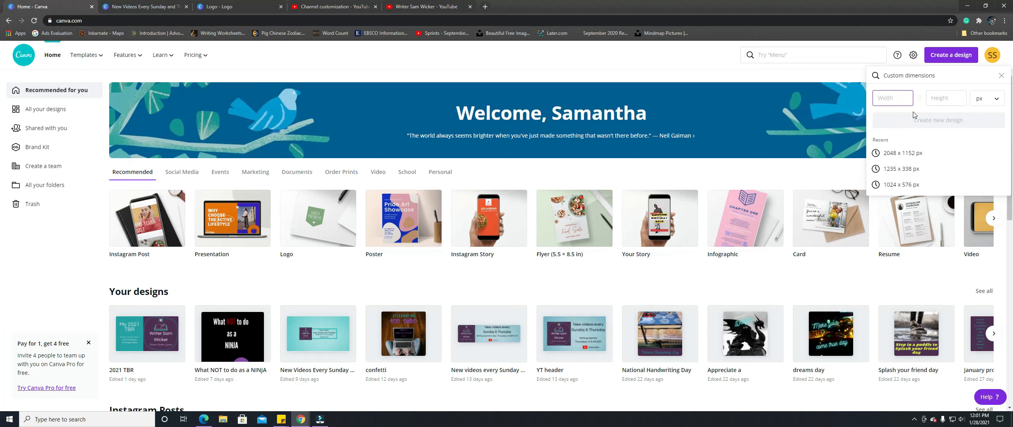
pyautogui.write('2048')
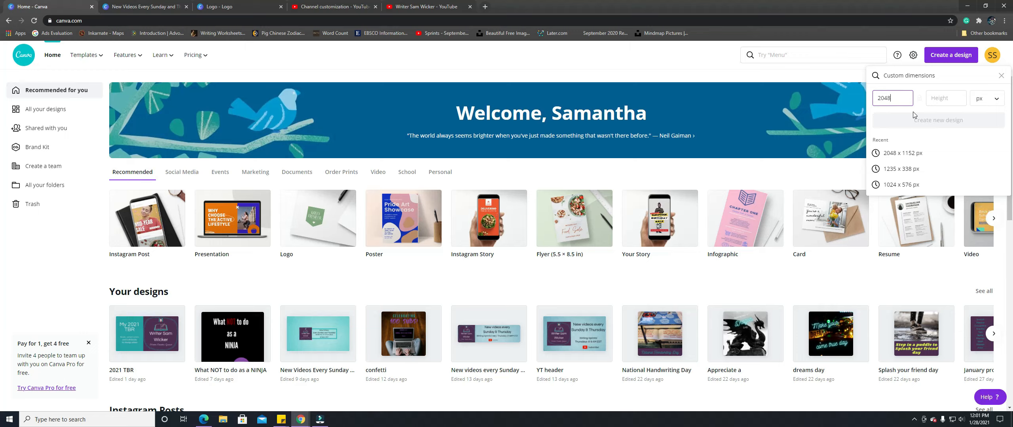
pyautogui.press('Tab')
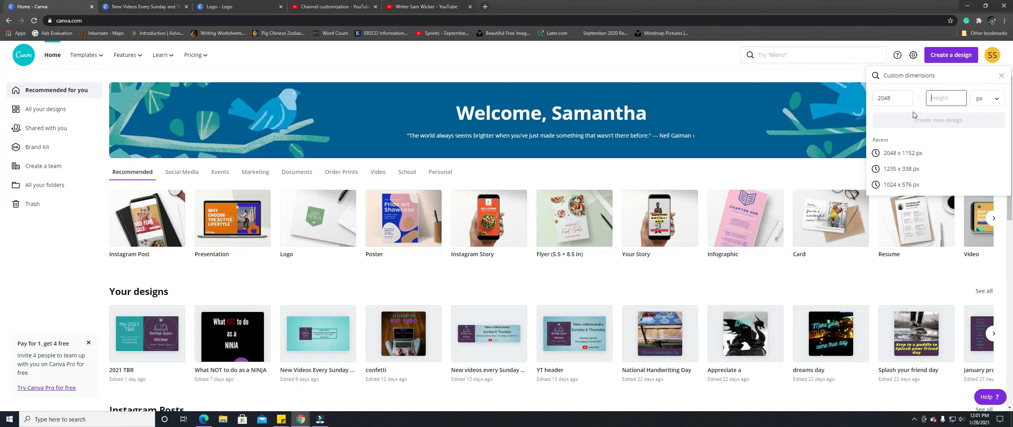
pyautogui.write('1152')
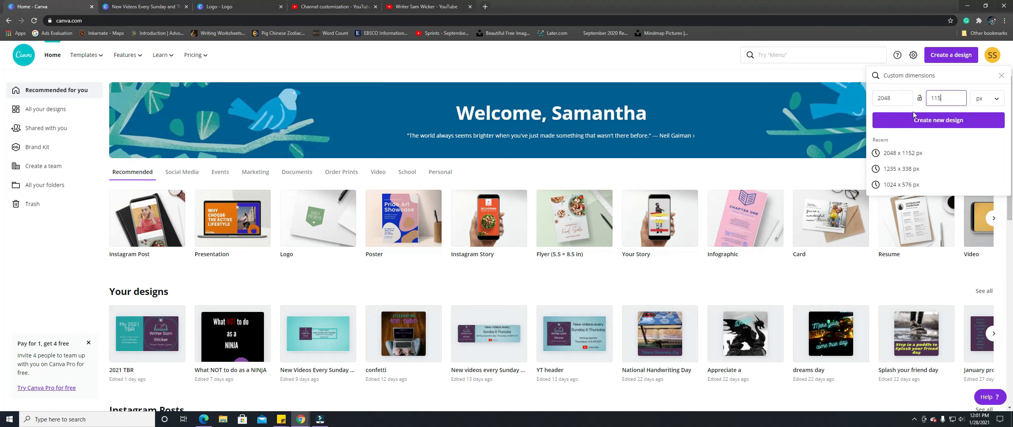
pyautogui.click(908, 120)
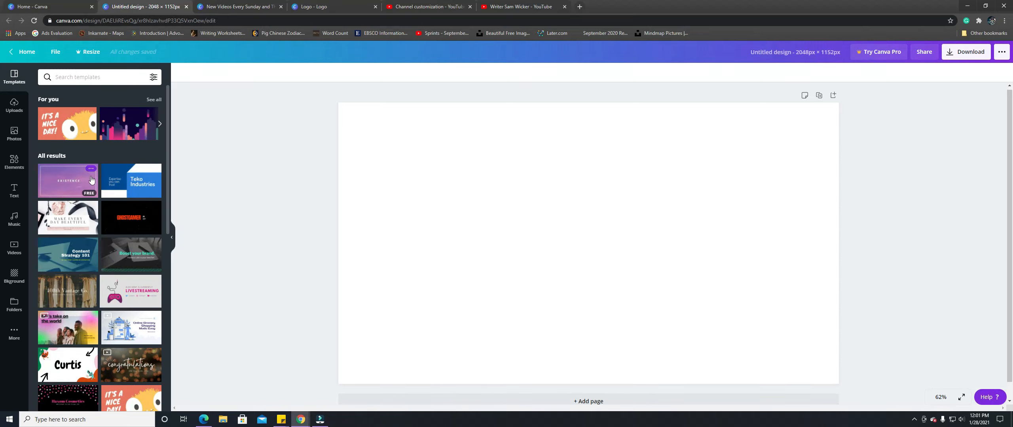
# - Try the game-controller "Livestreaming" template on the blank banner and undo it
pyautogui.scroll(-5, 89, 228)
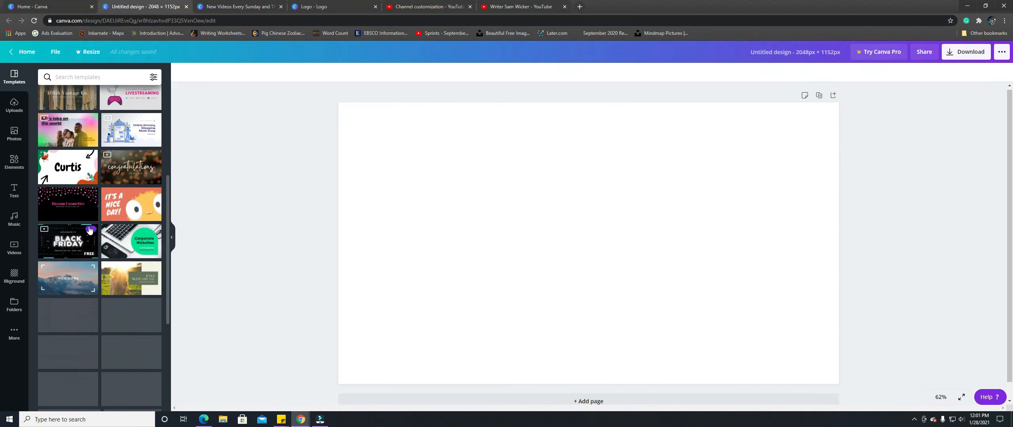
pyautogui.scroll(-5, 99, 248)
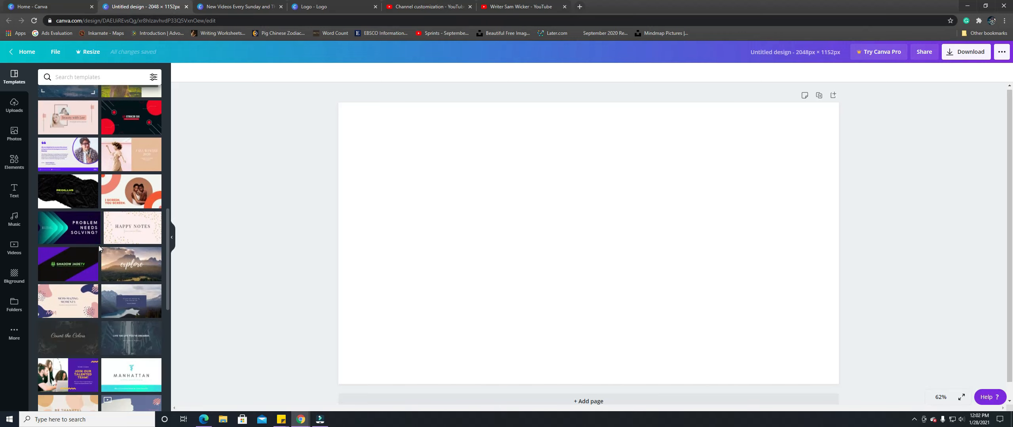
pyautogui.scroll(10, 99, 245)
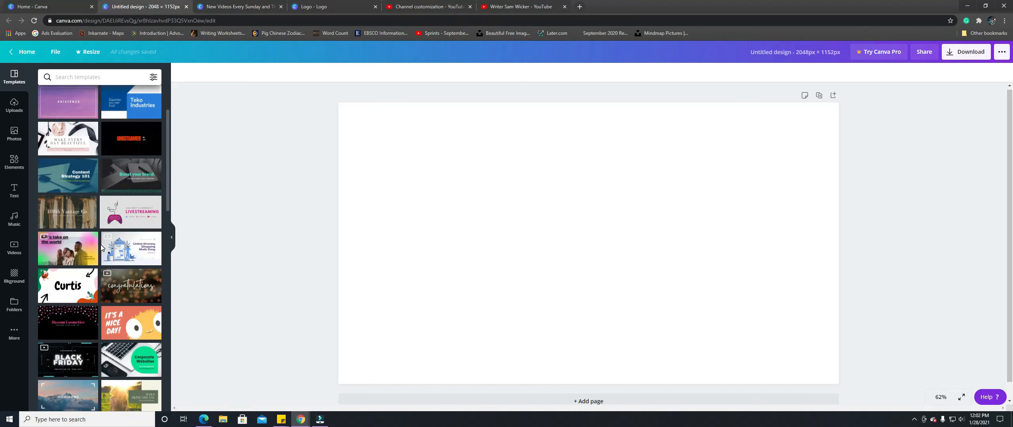
pyautogui.click(123, 216)
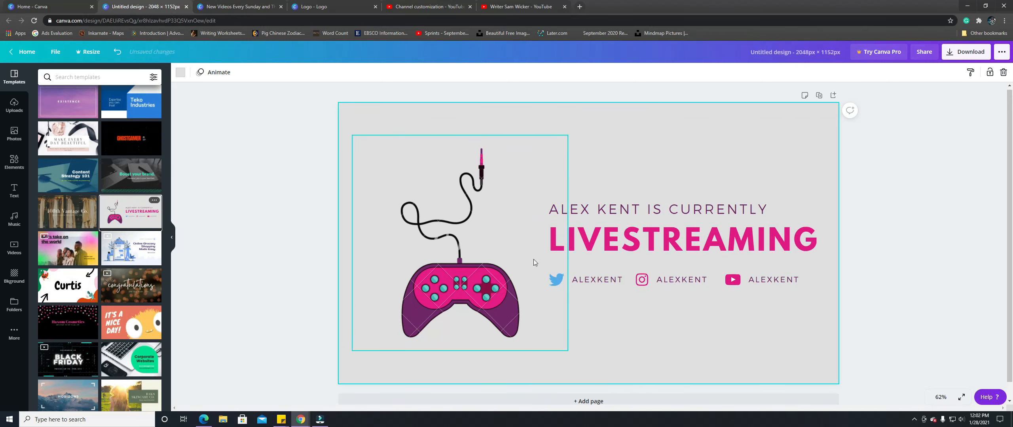
pyautogui.click(443, 277)
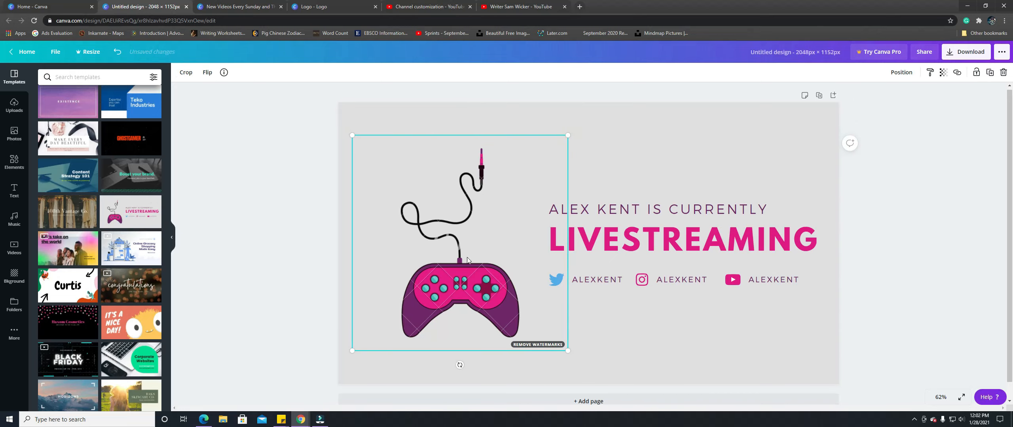
pyautogui.click(118, 52)
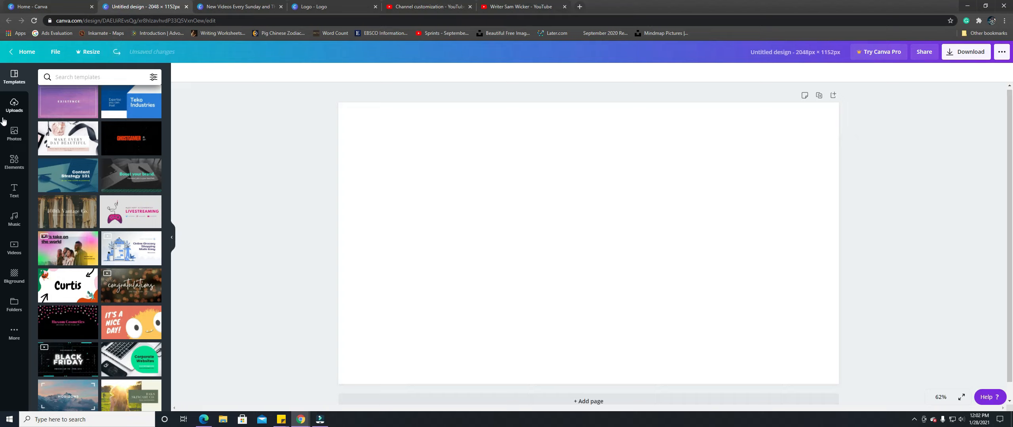
# - Try the gray wood plank, coffee bean, blue bokeh and staircase photos as the blank banner's background
pyautogui.click(14, 276)
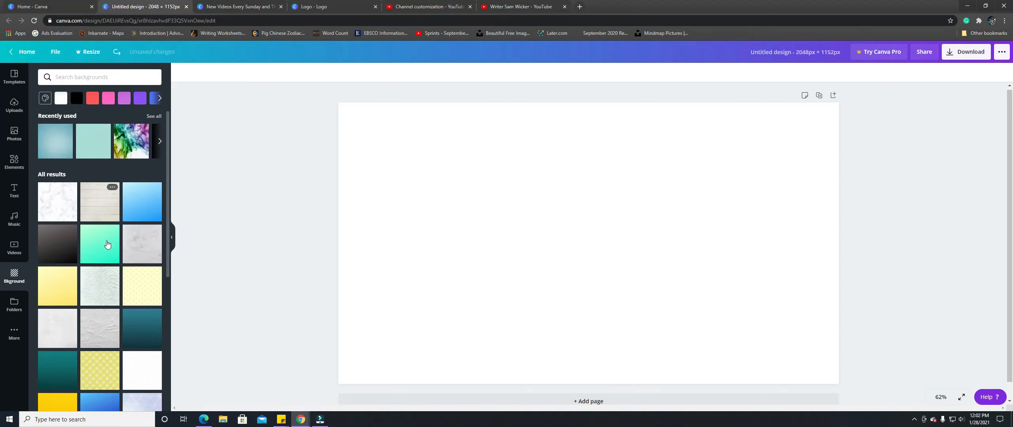
pyautogui.scroll(-5, 107, 244)
pyautogui.scroll(-4, 112, 299)
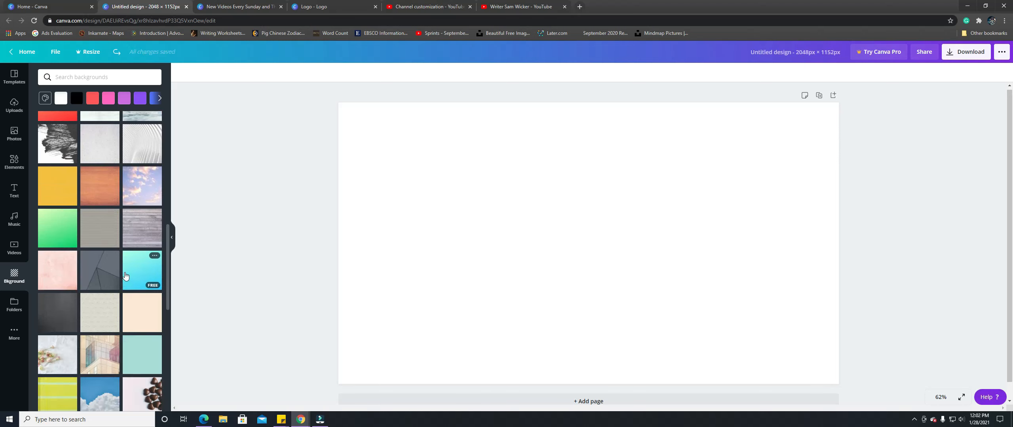
pyautogui.click(139, 237)
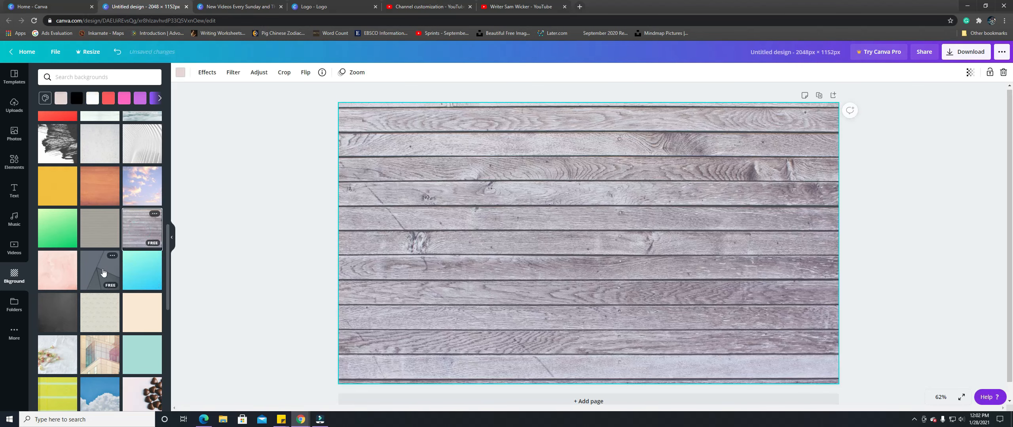
pyautogui.scroll(-3, 131, 259)
pyautogui.click(142, 238)
pyautogui.scroll(-2, 99, 246)
pyautogui.click(93, 241)
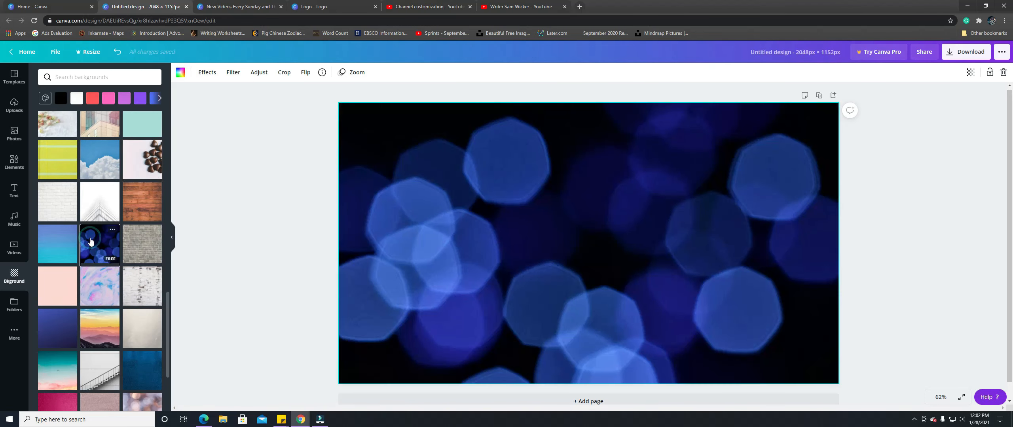
pyautogui.scroll(-2, 107, 325)
pyautogui.click(97, 295)
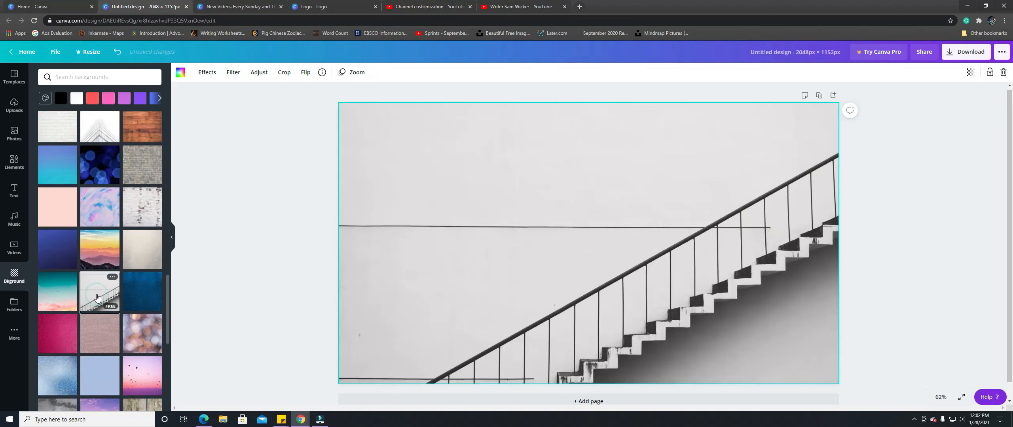
# - Try the teal wood plank and black marble images as the banner background
pyautogui.scroll(-2, 98, 301)
pyautogui.scroll(-1, 98, 301)
pyautogui.scroll(-2, 60, 312)
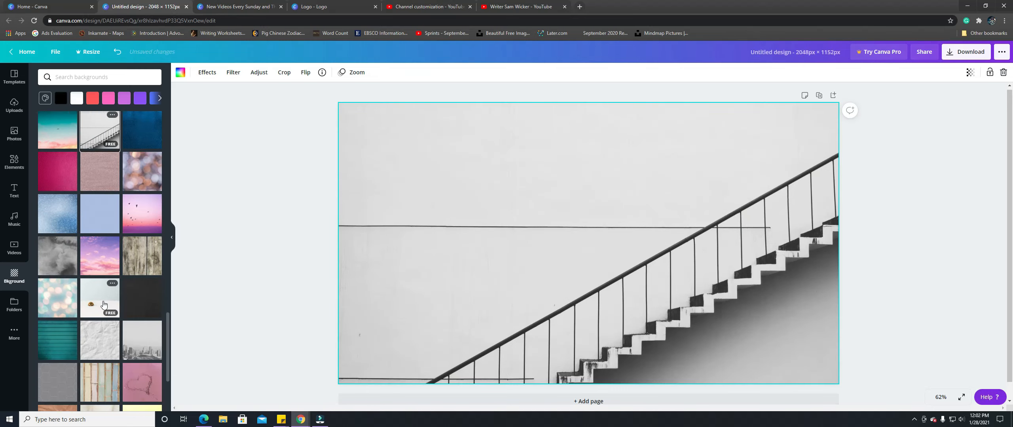
pyautogui.click(60, 311)
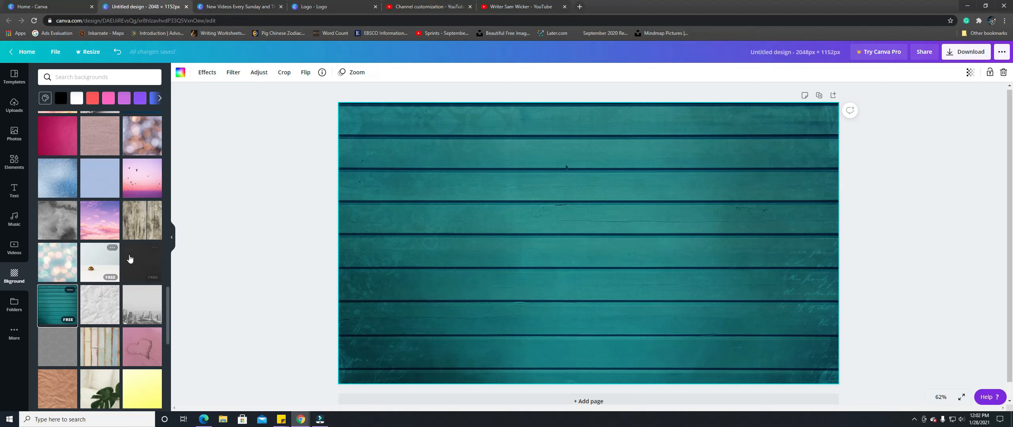
pyautogui.scroll(-6, 124, 256)
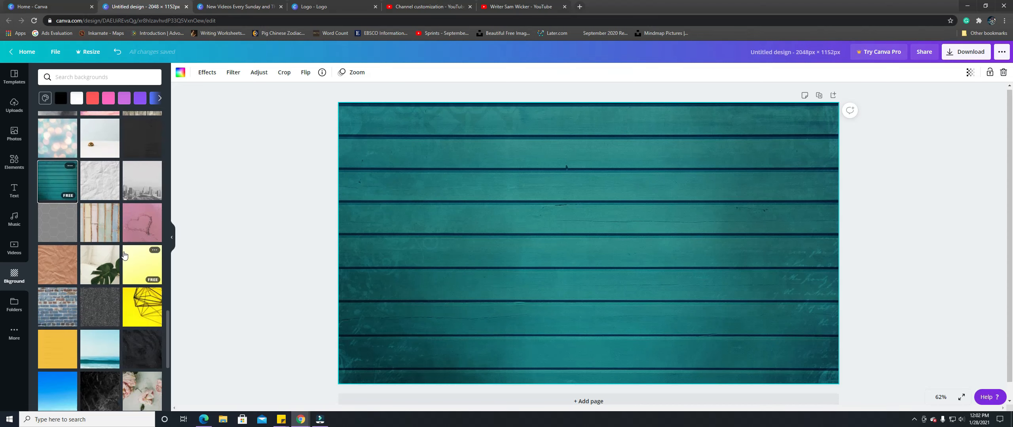
pyautogui.click(92, 282)
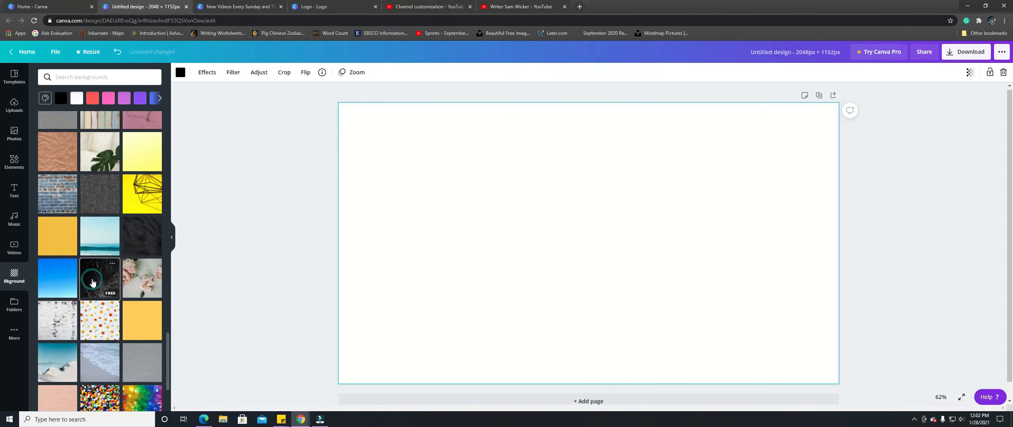
pyautogui.scroll(-4, 93, 281)
pyautogui.scroll(-4, 118, 269)
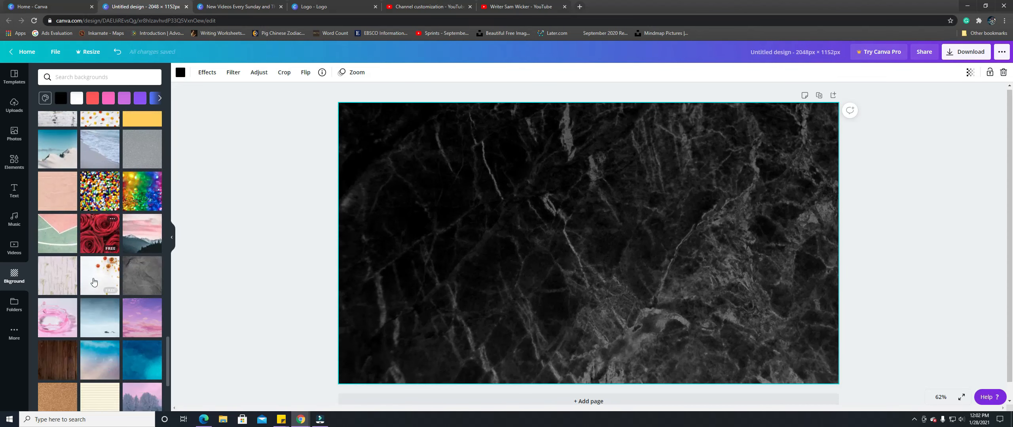
# - Try the blue water, crescent moon, water drop, flame and carved green heart photos as the banner background
pyautogui.click(136, 259)
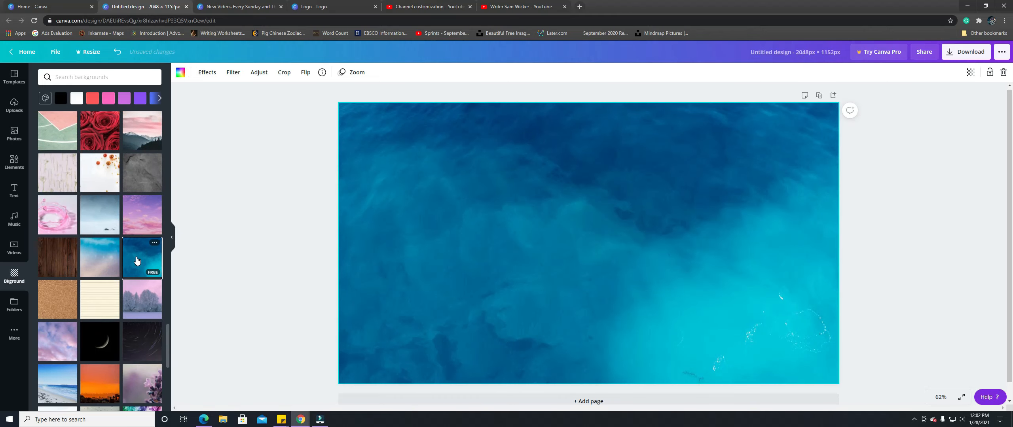
pyautogui.scroll(-2, 127, 273)
pyautogui.click(95, 275)
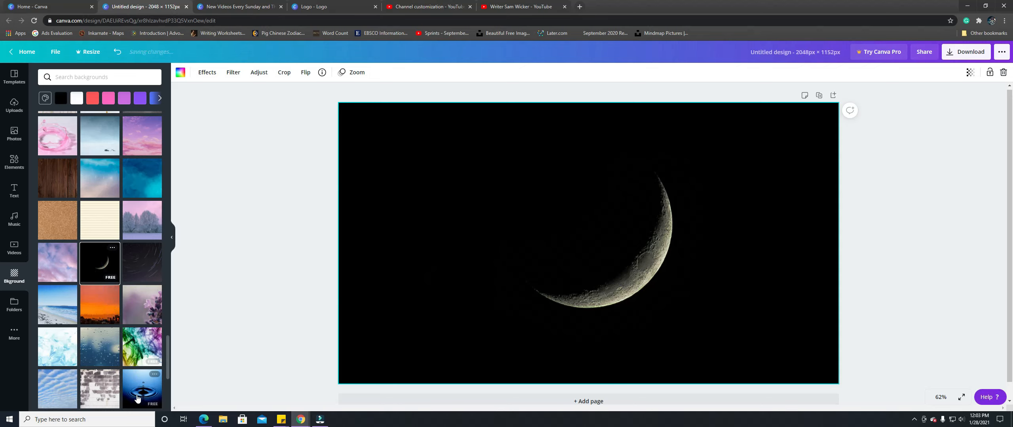
pyautogui.click(137, 397)
pyautogui.scroll(-5, 107, 307)
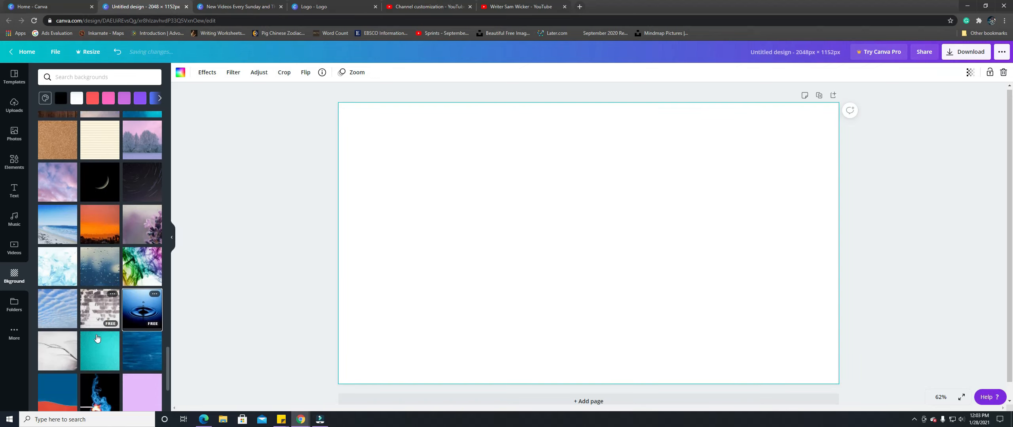
pyautogui.scroll(-1, 107, 307)
pyautogui.click(51, 283)
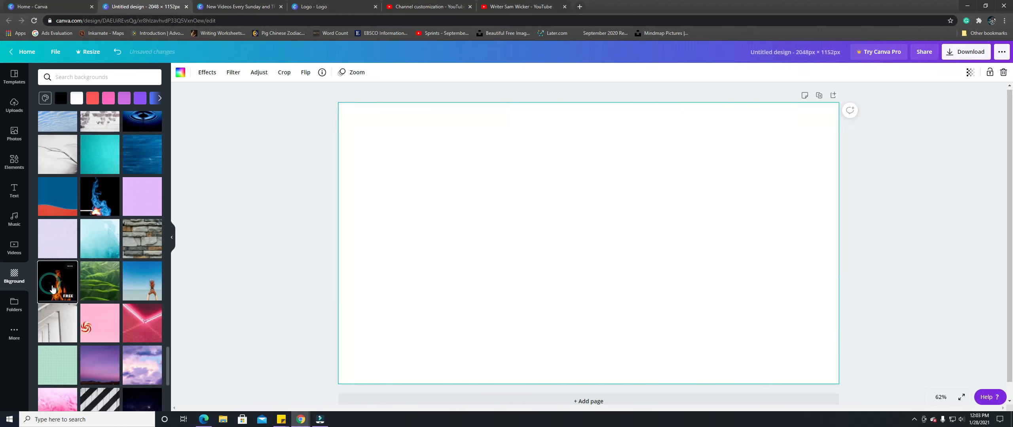
pyautogui.scroll(-5, 97, 301)
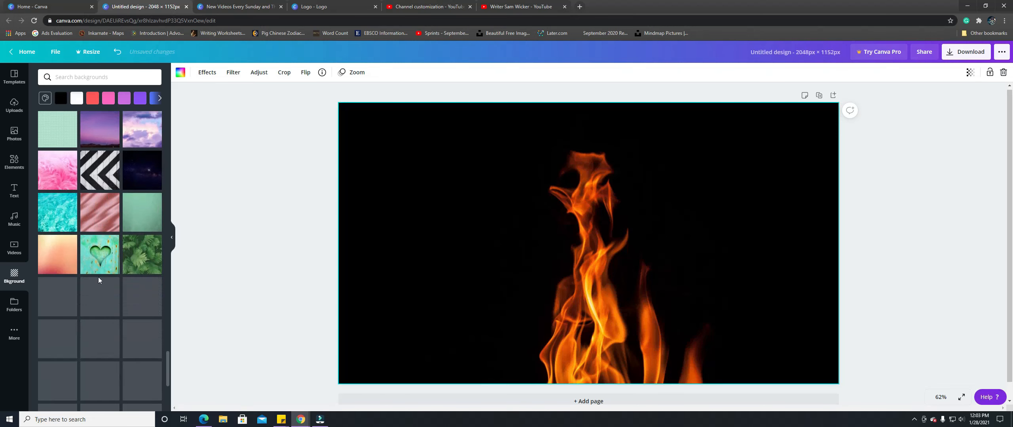
pyautogui.click(100, 261)
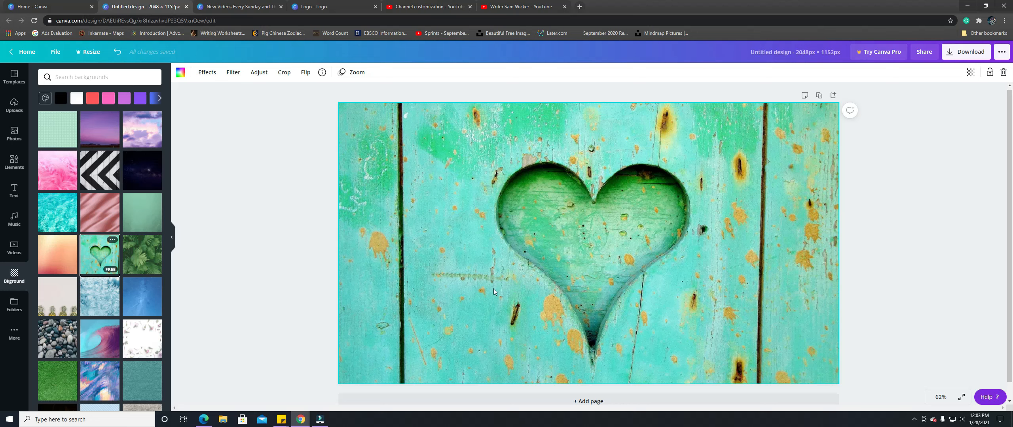
# - Apply the recently used light blue grainy texture as the banner background
pyautogui.scroll(-5, 78, 244)
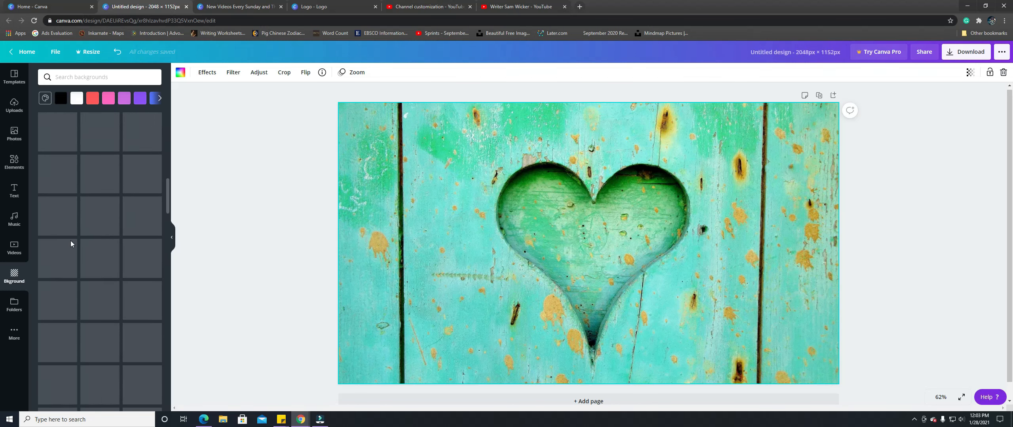
pyautogui.scroll(5, 70, 241)
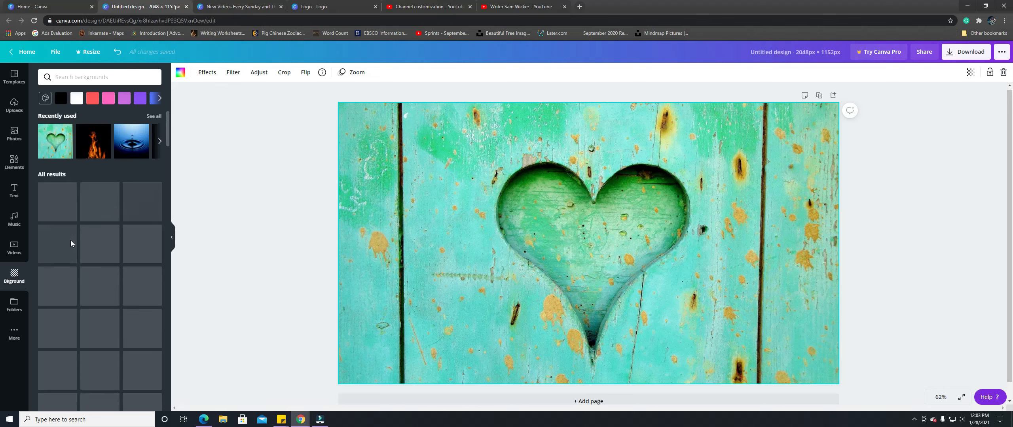
pyautogui.click(159, 141)
pyautogui.click(159, 140)
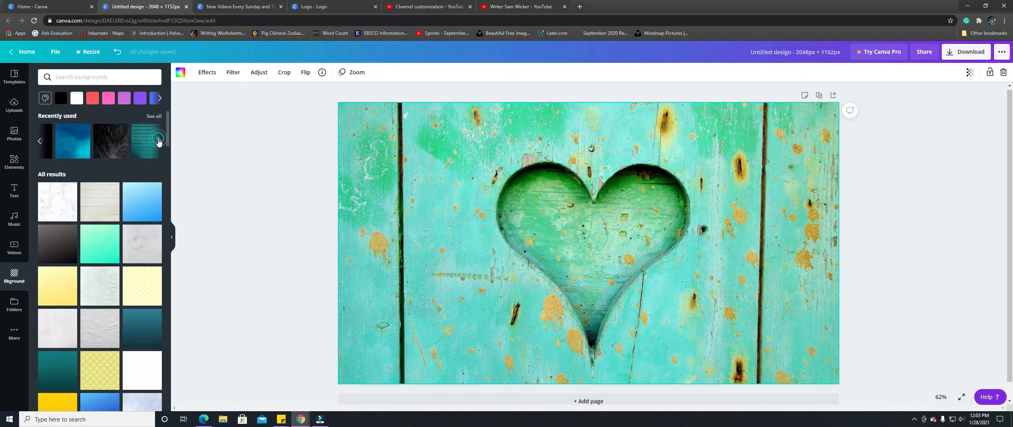
pyautogui.click(159, 141)
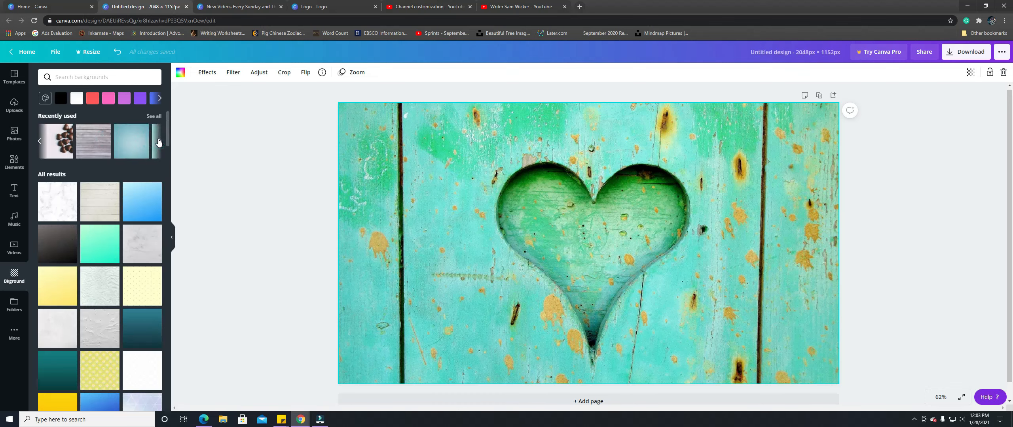
pyautogui.click(133, 147)
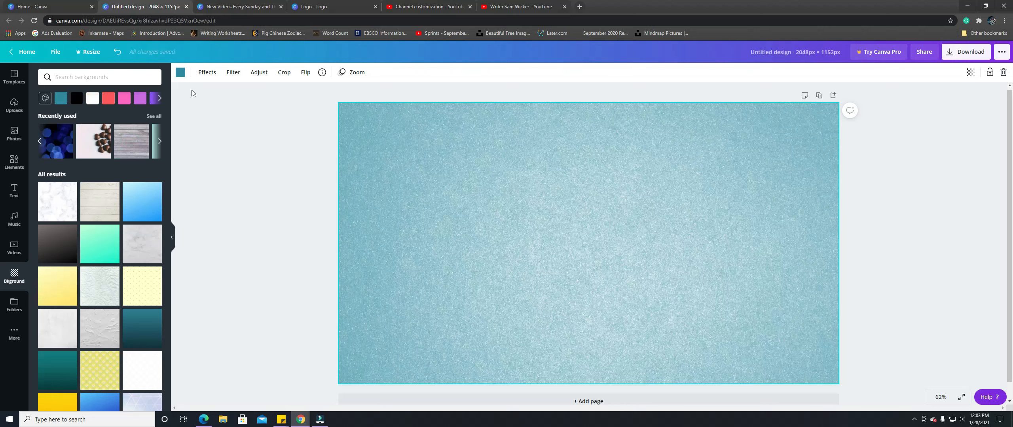
# - Compare the three brand colors on the textured background and recolor it with the teal #16afb1
pyautogui.click(181, 74)
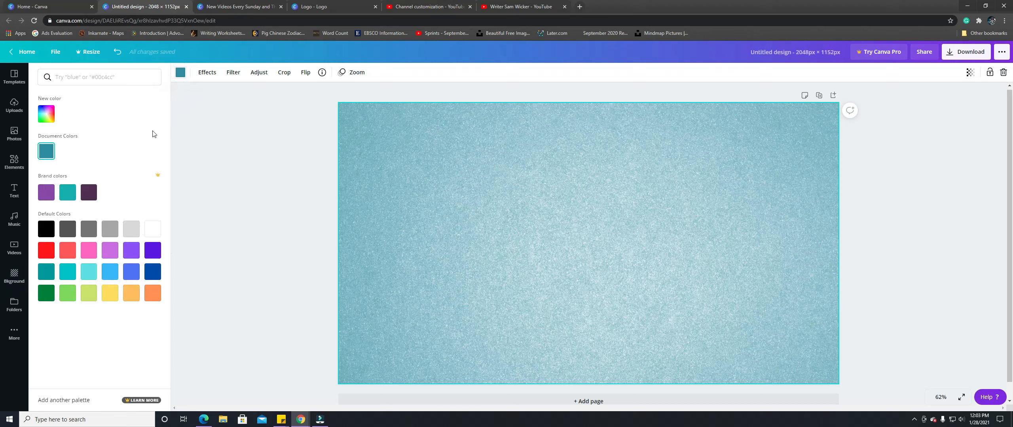
pyautogui.click(68, 193)
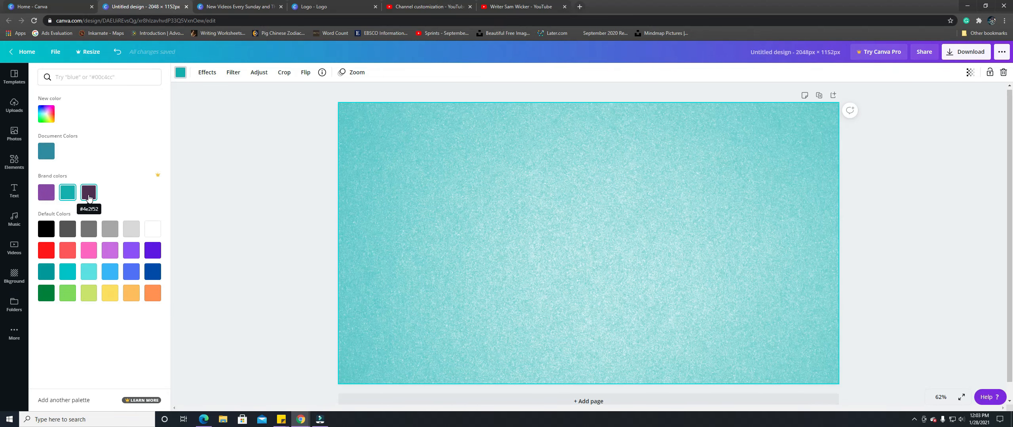
pyautogui.click(90, 198)
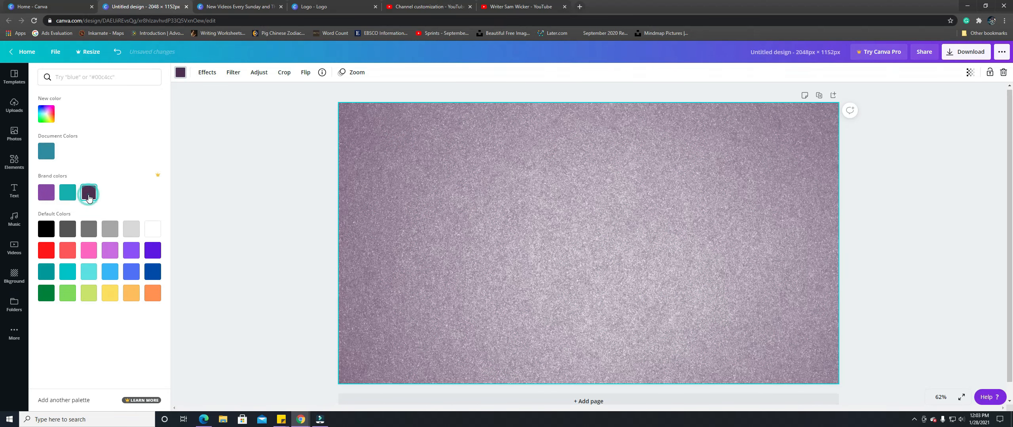
pyautogui.click(49, 199)
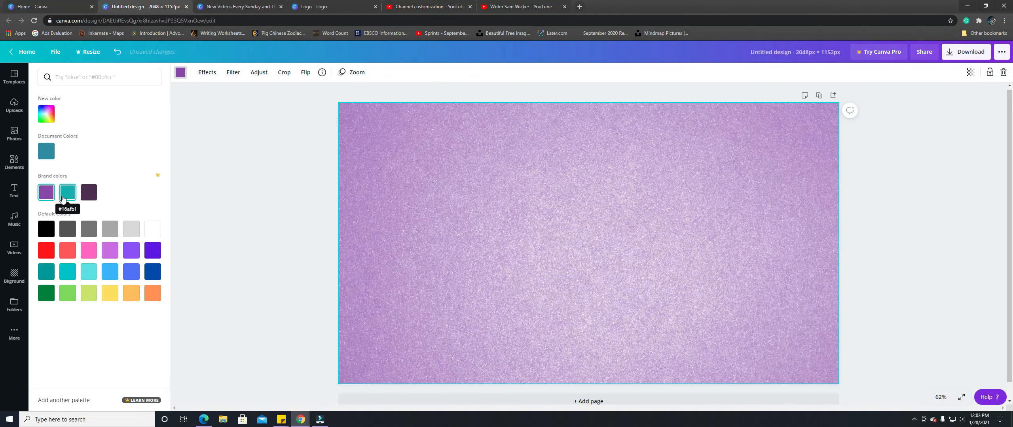
pyautogui.click(63, 198)
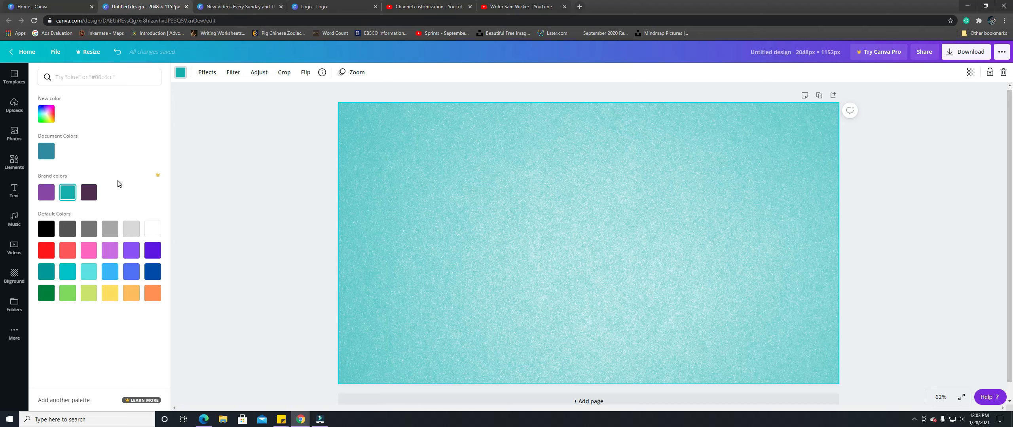
# - Add a hollow square outline with sharp corners from the shape elements to the banner
pyautogui.click(14, 166)
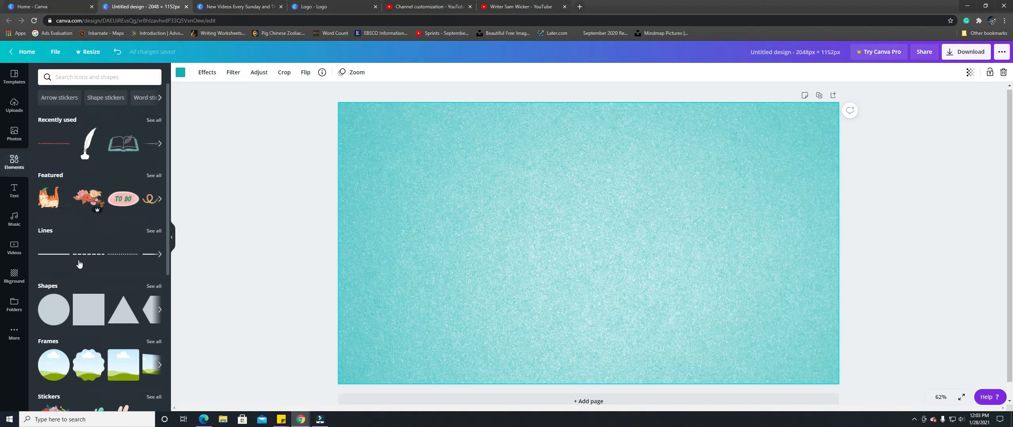
pyautogui.click(48, 287)
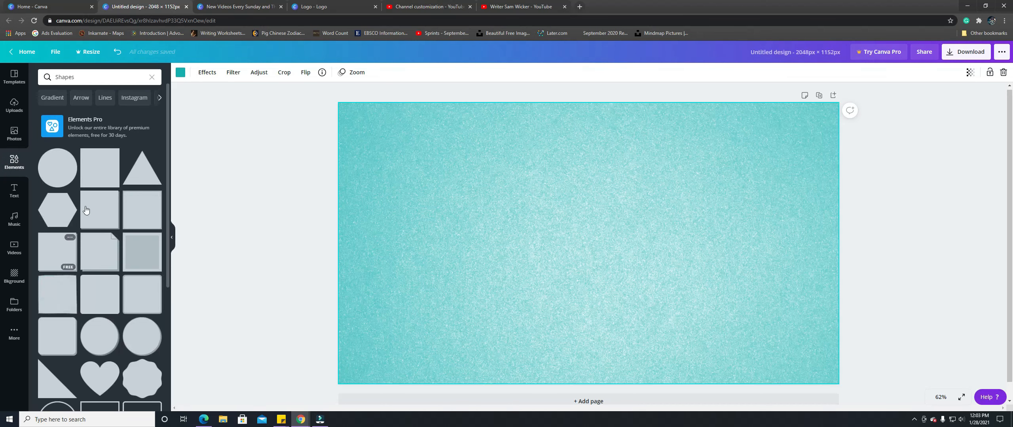
pyautogui.scroll(-5, 99, 237)
pyautogui.click(100, 223)
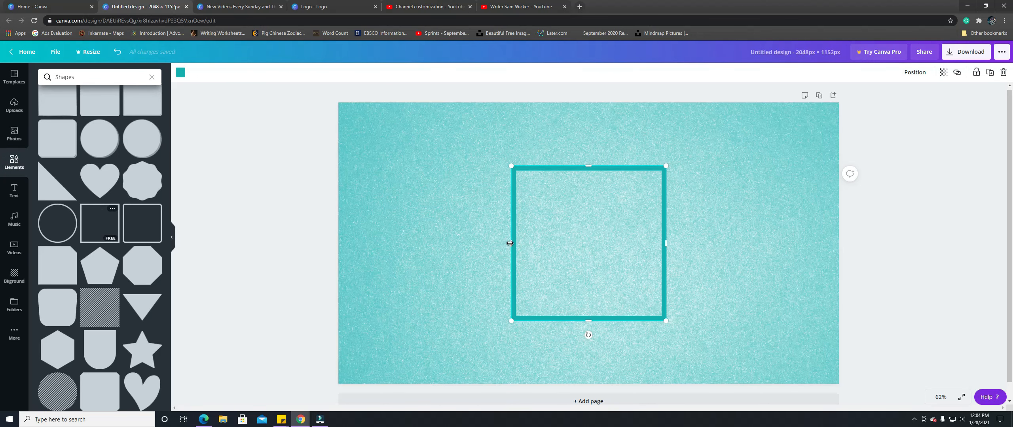
# - Stretch the square outline into a wide, short rectangle and center it on the banner
pyautogui.moveTo(510, 244); pyautogui.dragTo(502, 245)
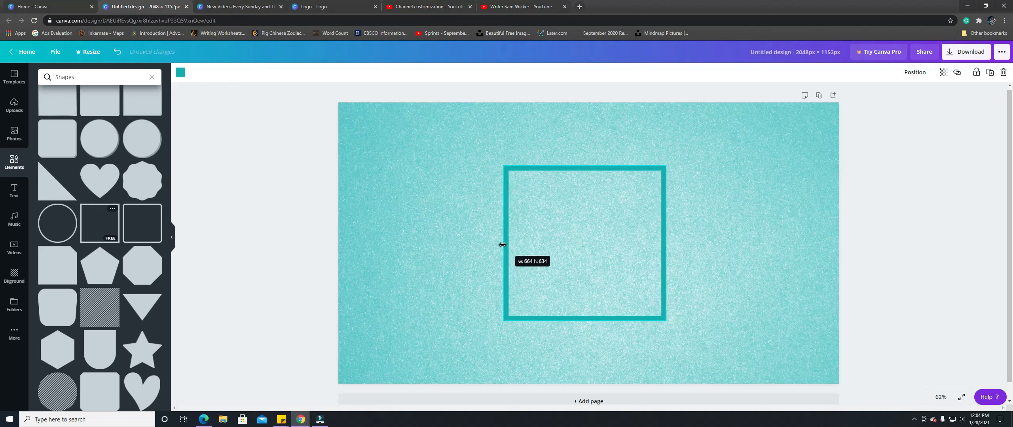
pyautogui.moveTo(503, 244)
pyautogui.mouseDown()
pyautogui.moveTo(484, 244)
pyautogui.moveTo(509, 243)
pyautogui.mouseUp()
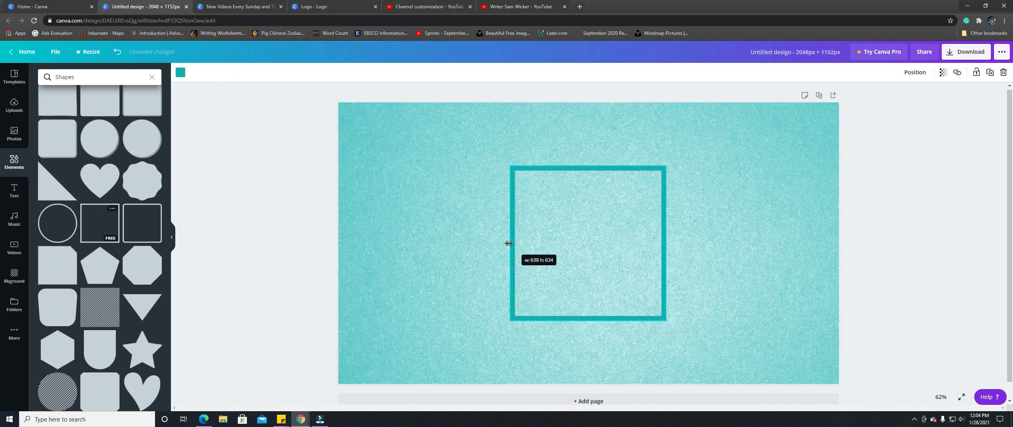
pyautogui.moveTo(509, 244); pyautogui.dragTo(389, 244)
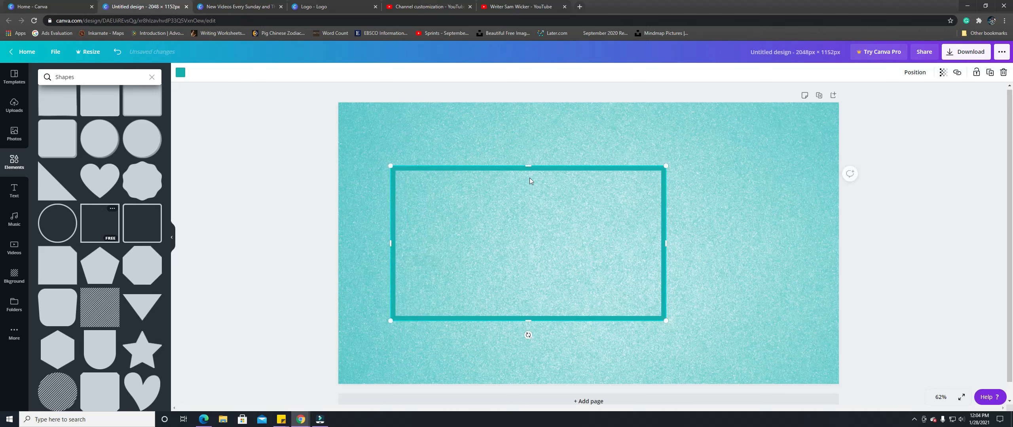
pyautogui.moveTo(528, 167); pyautogui.dragTo(530, 239)
pyautogui.moveTo(538, 284); pyautogui.dragTo(598, 253)
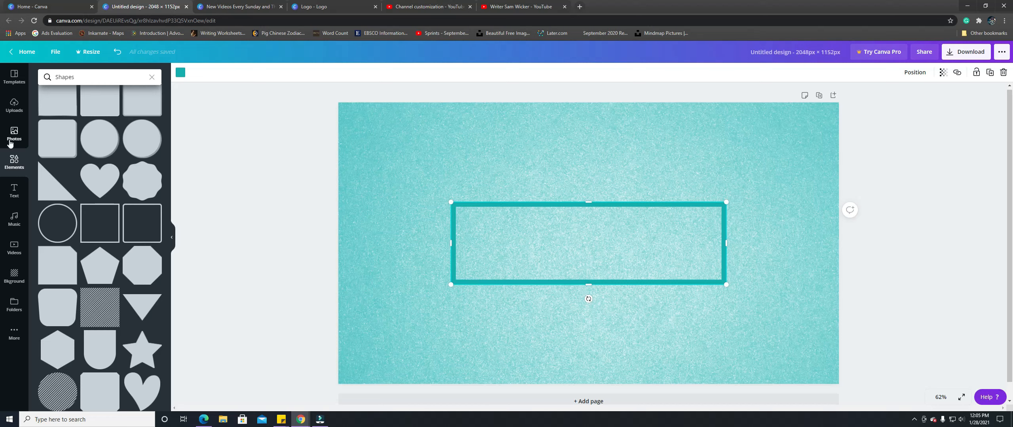
# - Insert the uploaded purple square logo with the "Writer, Creative, Gamer" tagline on the banner
pyautogui.click(15, 104)
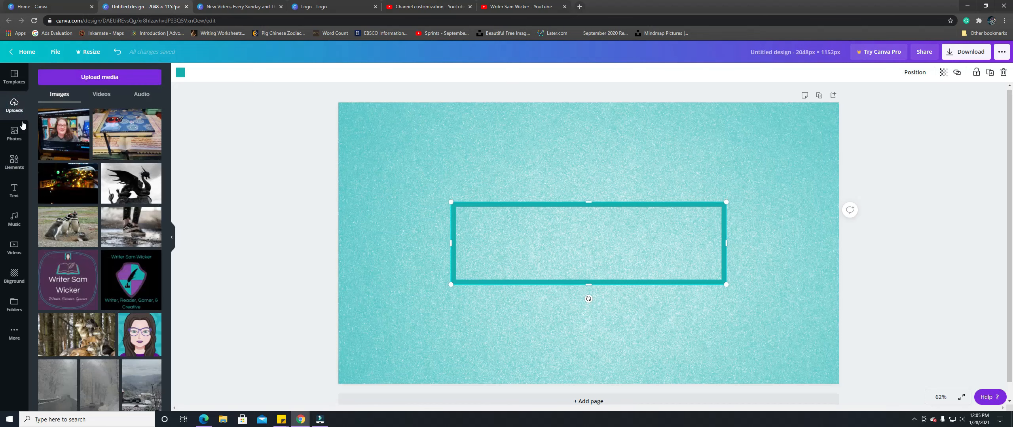
pyautogui.click(61, 280)
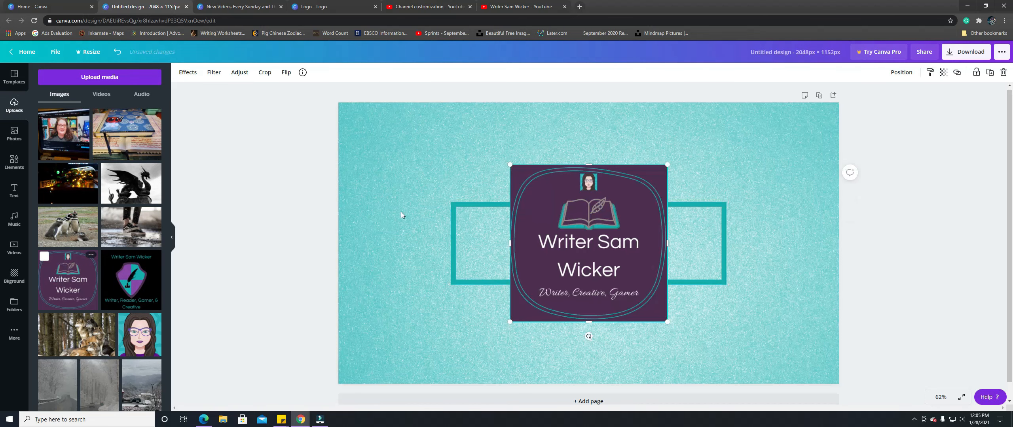
# - Shrink the purple logo to the rectangle outline's height and fit it against the outline's left end
pyautogui.moveTo(510, 165); pyautogui.dragTo(612, 266)
pyautogui.moveTo(638, 300); pyautogui.dragTo(487, 249)
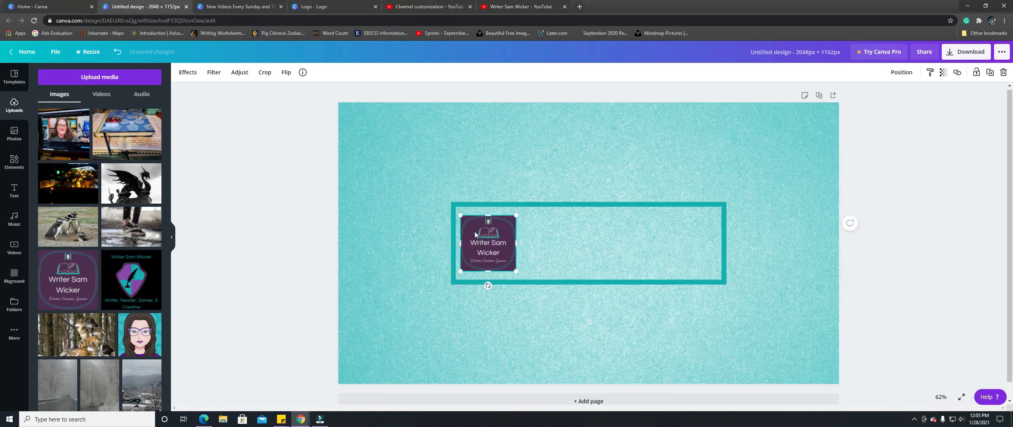
pyautogui.moveTo(460, 216)
pyautogui.mouseDown()
pyautogui.moveTo(449, 205)
pyautogui.moveTo(475, 224)
pyautogui.mouseUp()
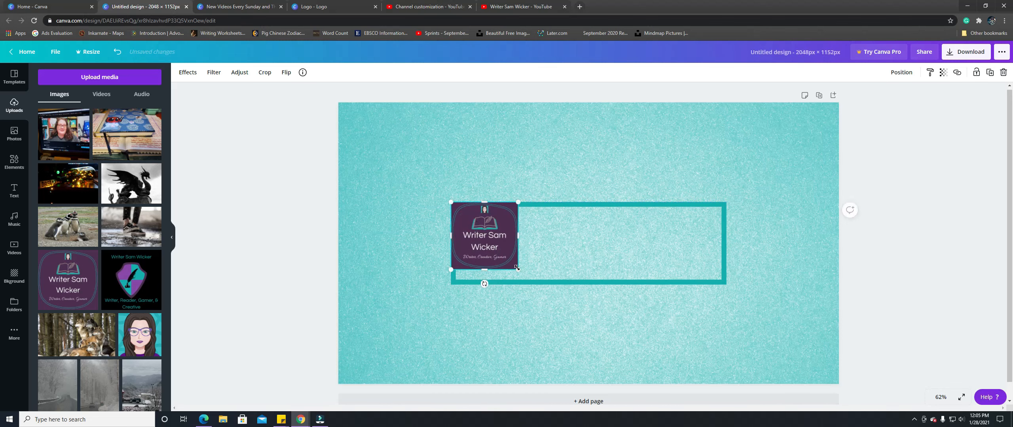
pyautogui.moveTo(520, 272); pyautogui.dragTo(535, 287)
pyautogui.click(581, 332)
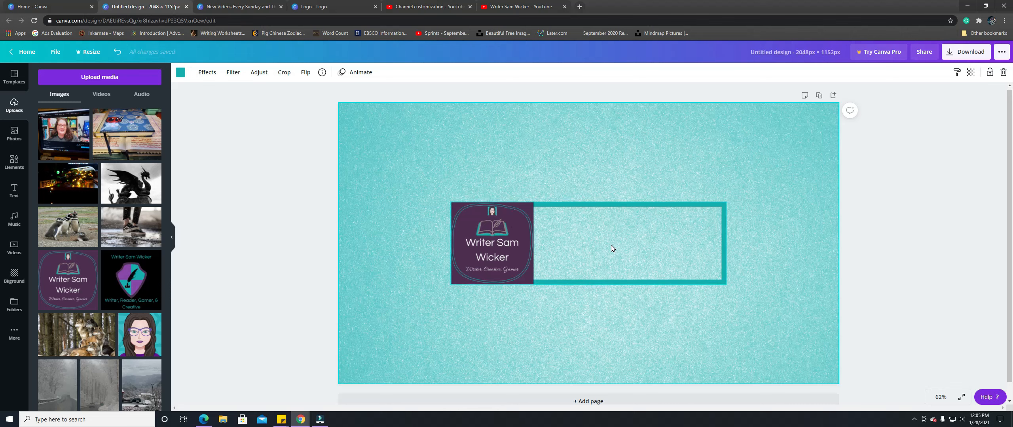
# - Add a heading in the Questrial font at size 80 inside the outline, beside the logo
pyautogui.click(16, 197)
pyautogui.click(119, 119)
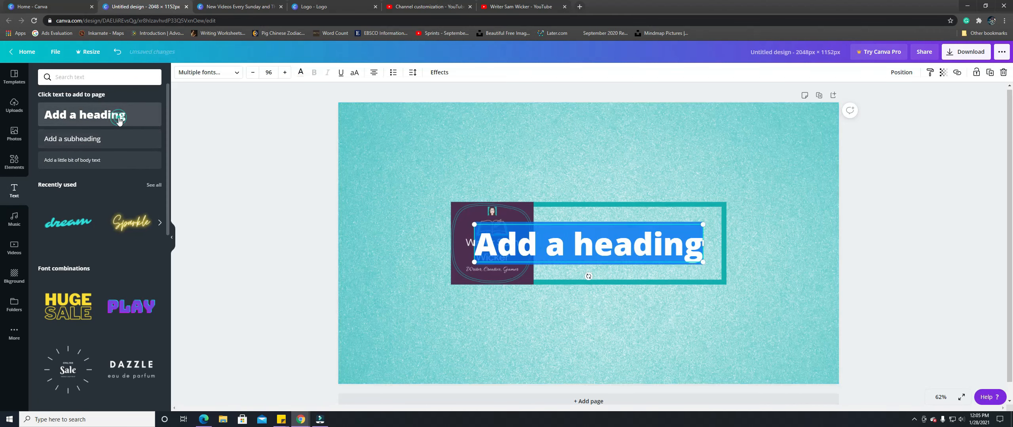
pyautogui.click(227, 75)
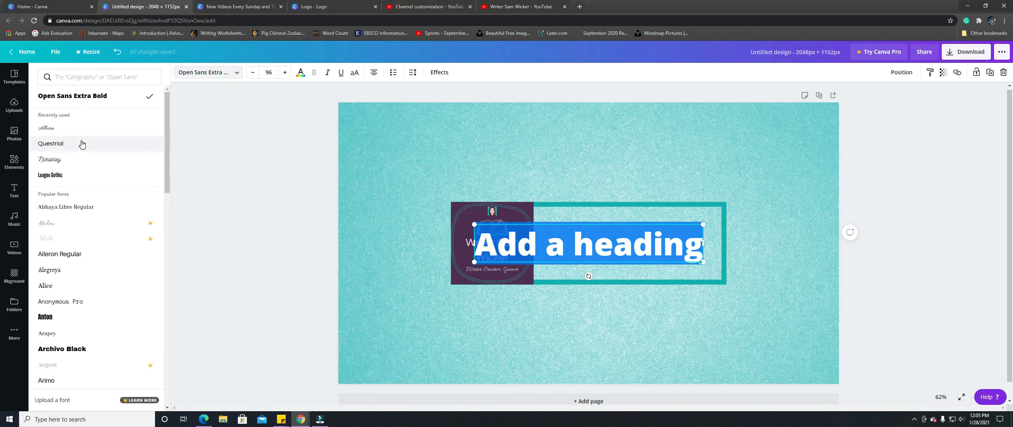
pyautogui.click(75, 128)
pyautogui.click(64, 144)
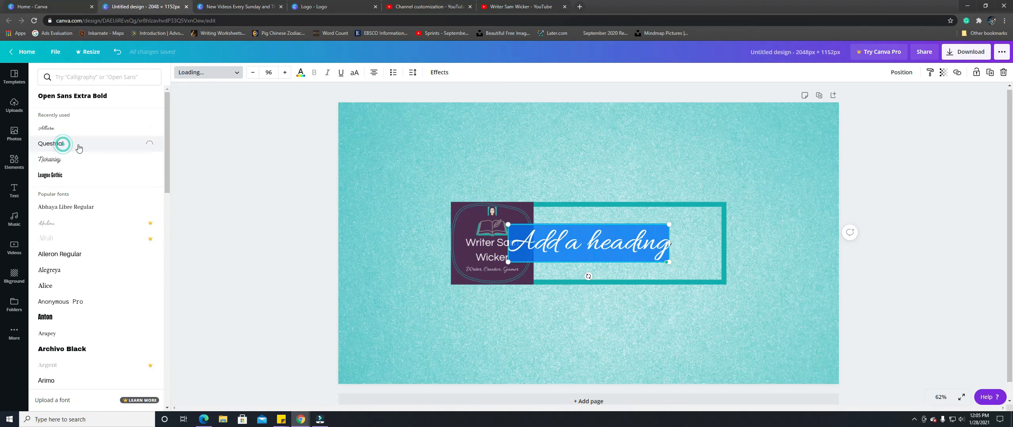
pyautogui.click(269, 73)
pyautogui.click(286, 215)
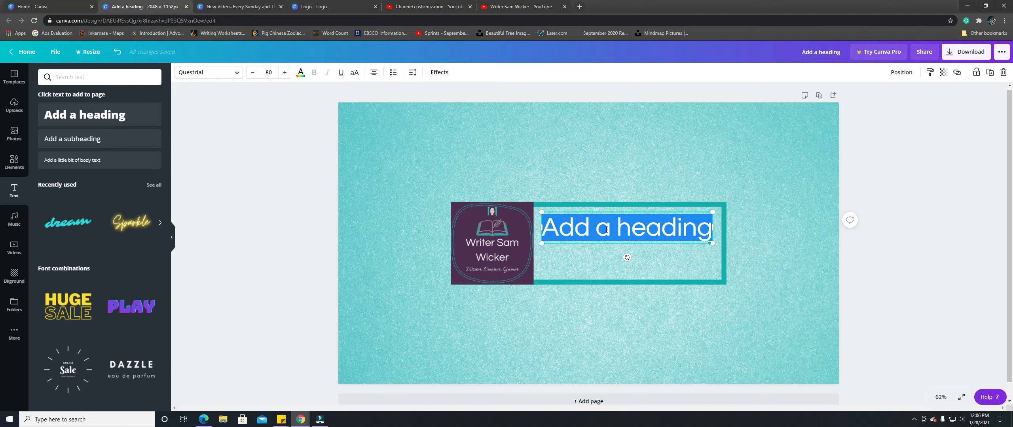
pyautogui.write('V')
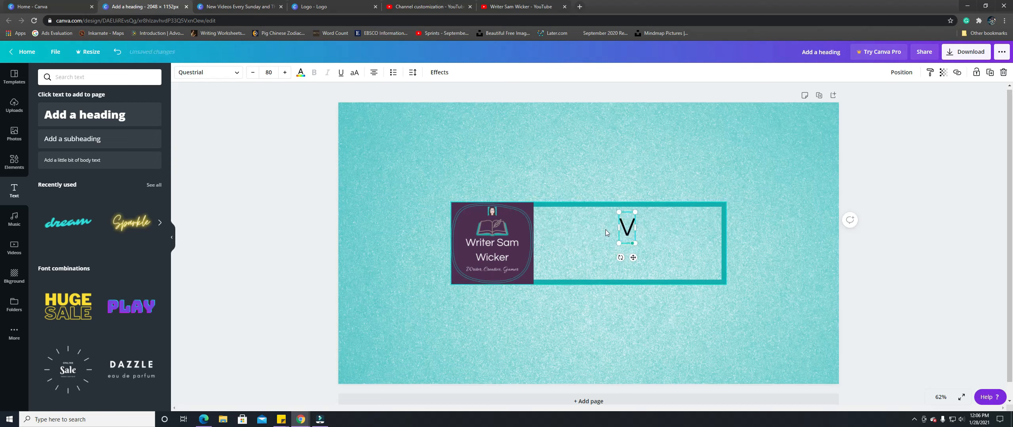
pyautogui.write('ideos Uploaded')
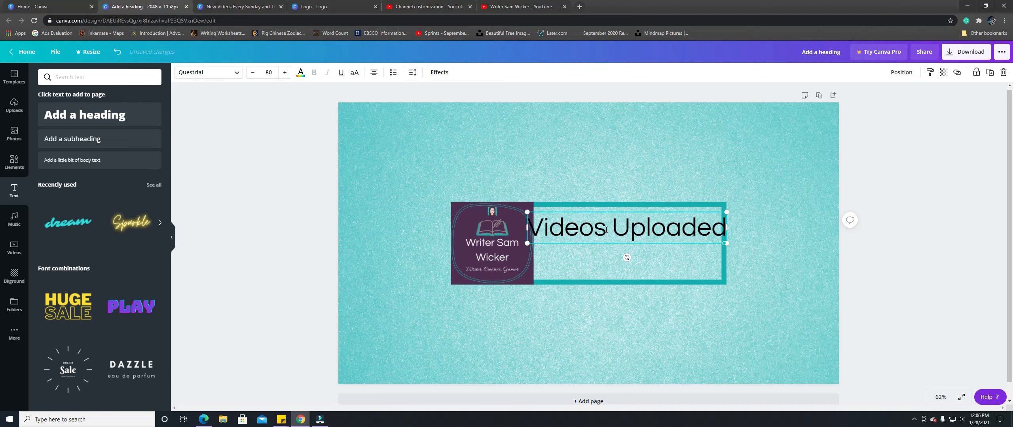
pyautogui.write(' Every Sundays & Thursdays')
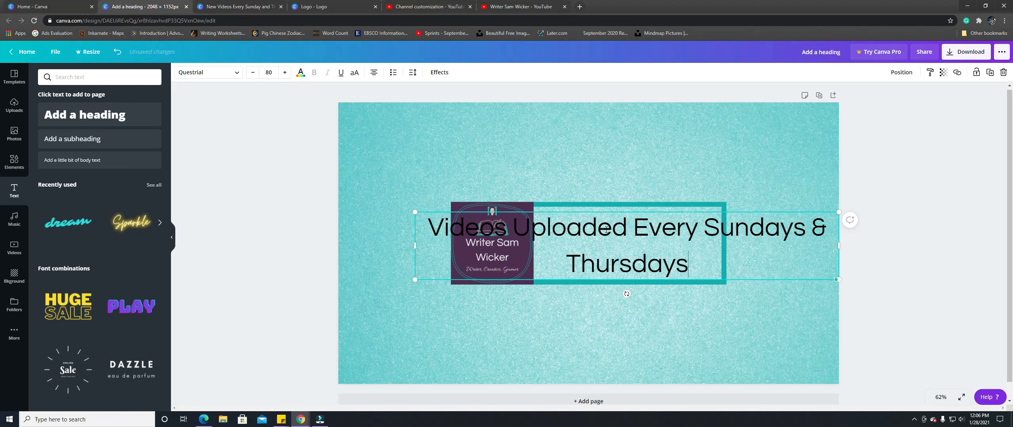
pyautogui.press('Return')
pyautogui.write('Livestream')
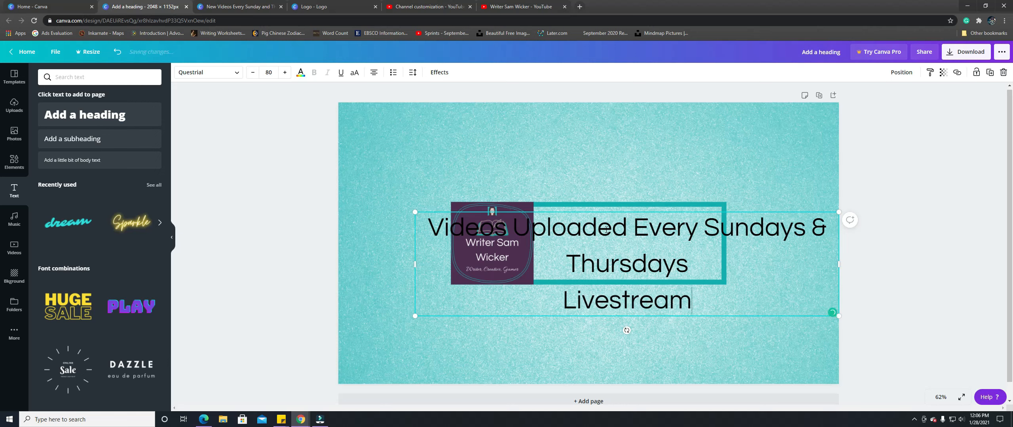
pyautogui.write('s Every Thursda')
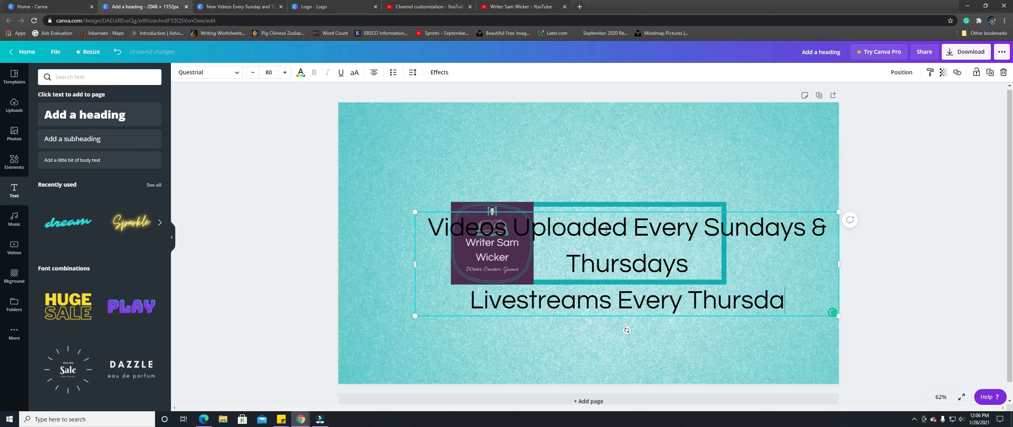
pyautogui.write('y @(am')
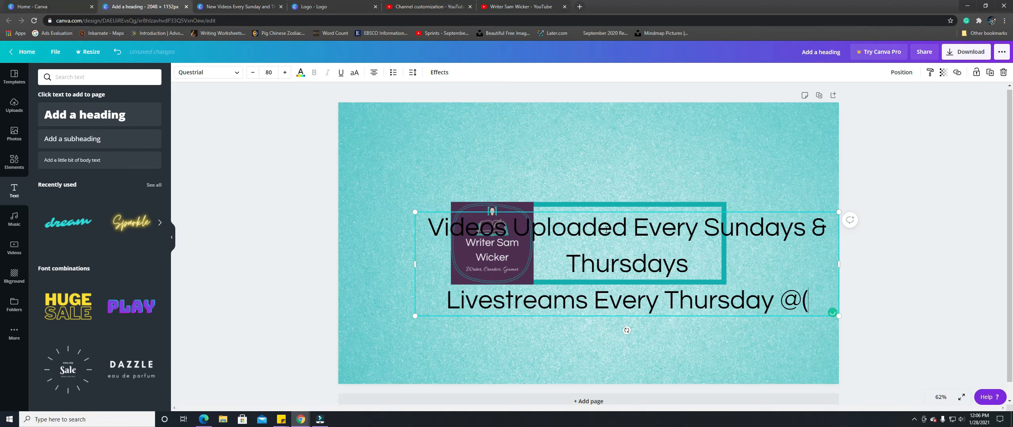
pyautogui.press('BackSpace')
pyautogui.press('BackSpace')
pyautogui.press('BackSpace')
pyautogui.write('9AM EST')
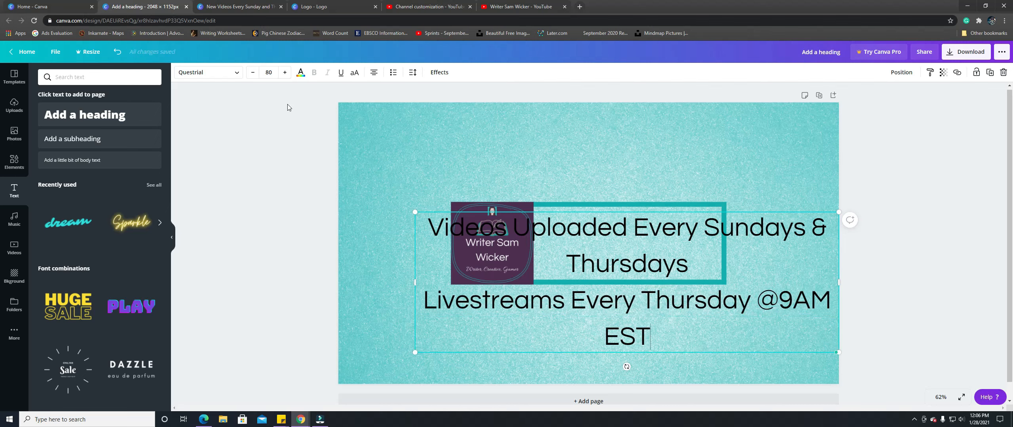
# - Set the livestream line and the video upload line to font size 32
pyautogui.click(269, 72)
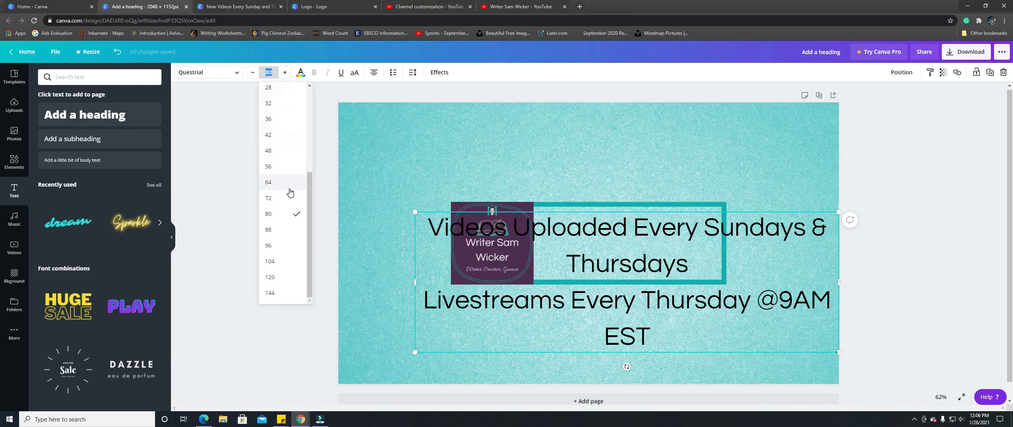
pyautogui.write('32')
pyautogui.press('Return')
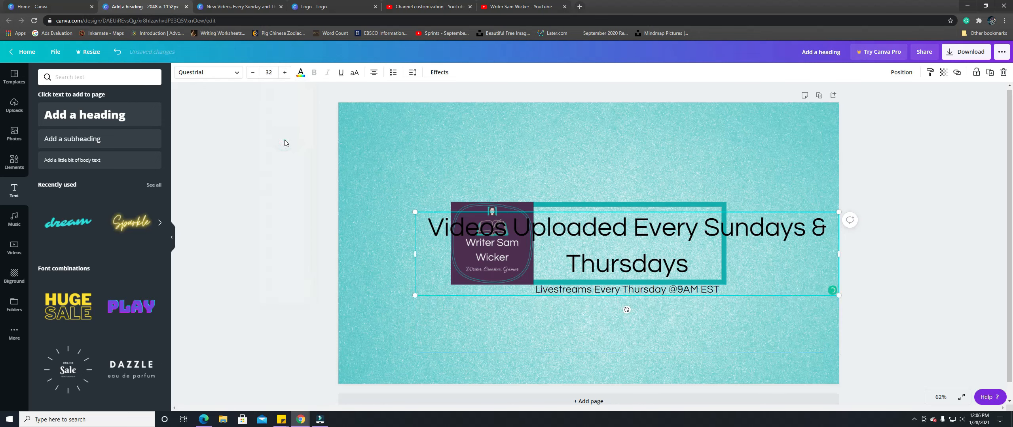
pyautogui.moveTo(707, 275); pyautogui.dragTo(433, 221)
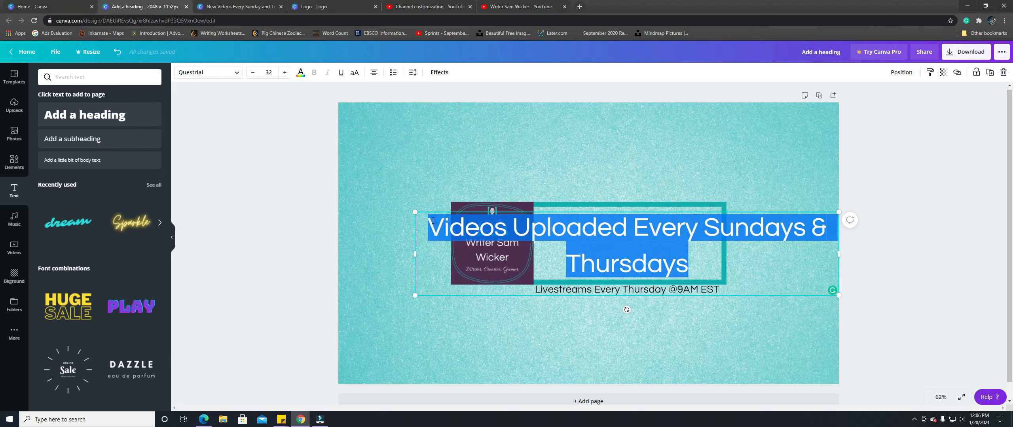
pyautogui.click(277, 75)
pyautogui.write('32')
pyautogui.press('Return')
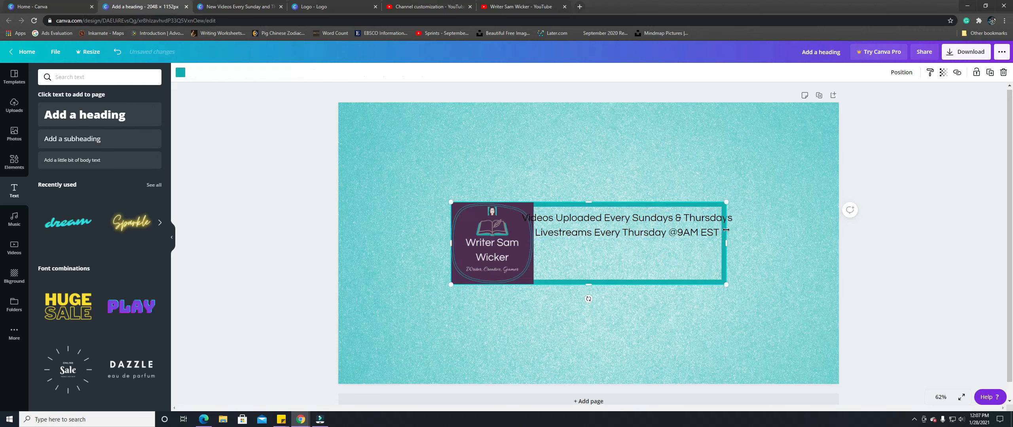
pyautogui.moveTo(731, 228); pyautogui.dragTo(719, 230)
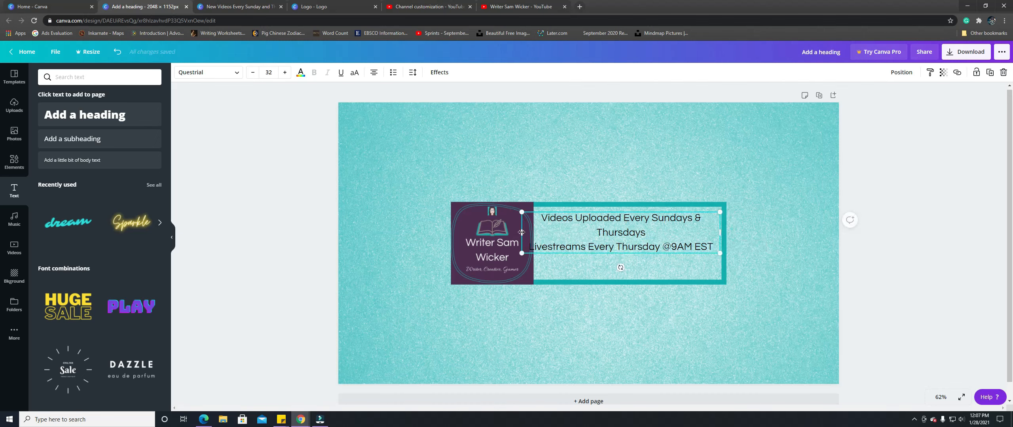
pyautogui.moveTo(522, 232); pyautogui.dragTo(538, 236)
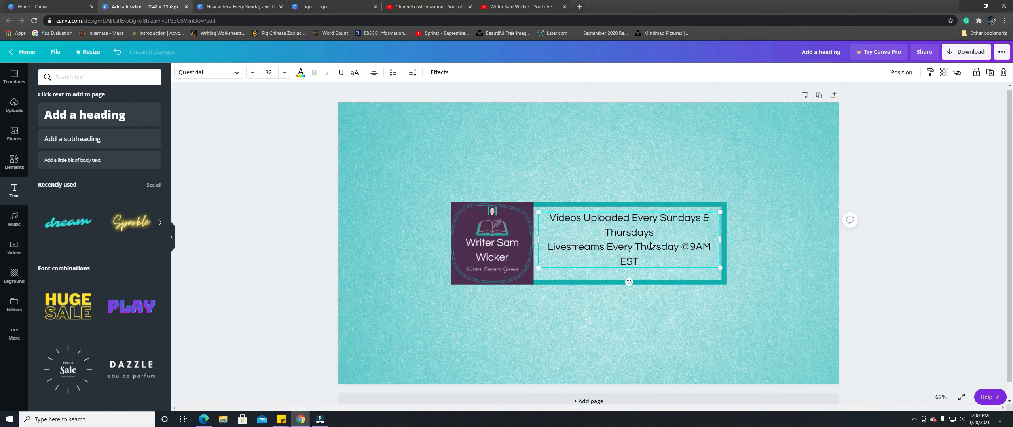
pyautogui.click(631, 217)
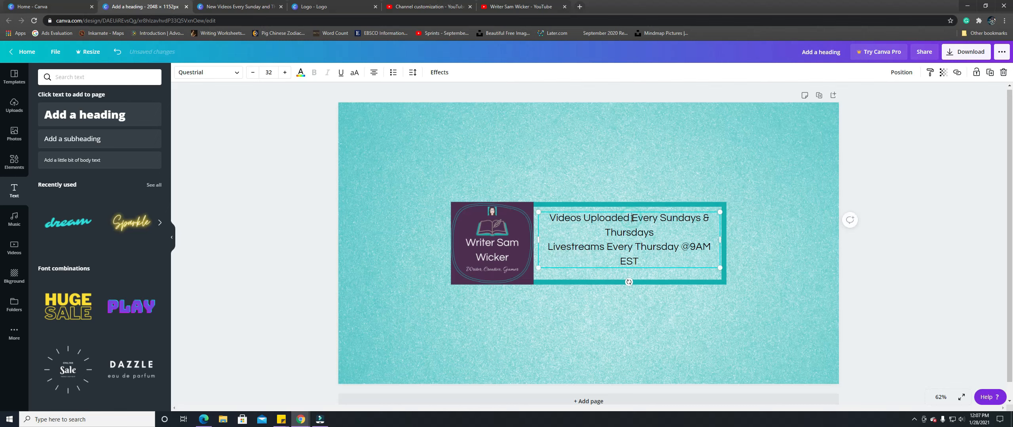
pyautogui.click(658, 220)
pyautogui.press('Return')
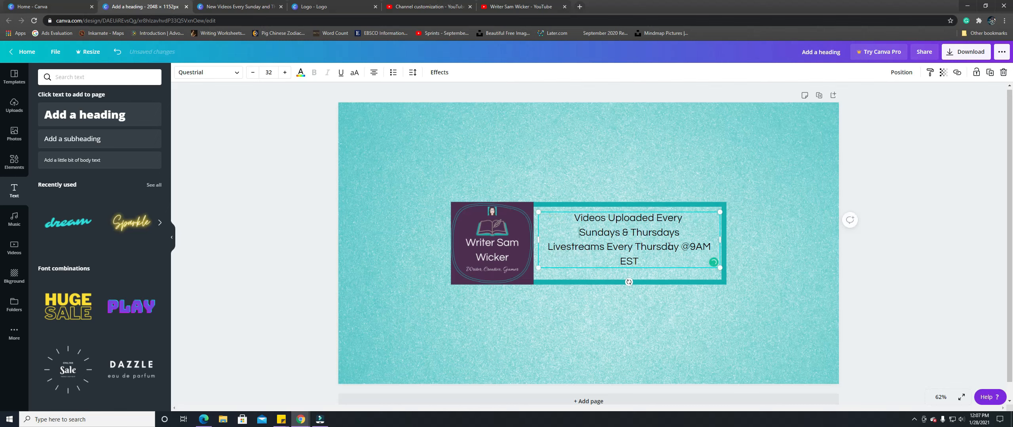
pyautogui.press('Return')
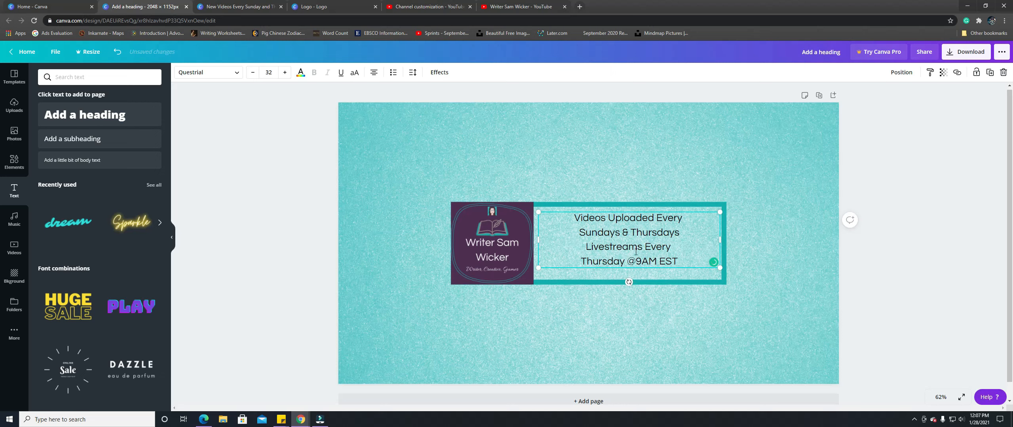
# - Try other alignments on the last line of the schedule text and return it to centered
pyautogui.click(374, 73)
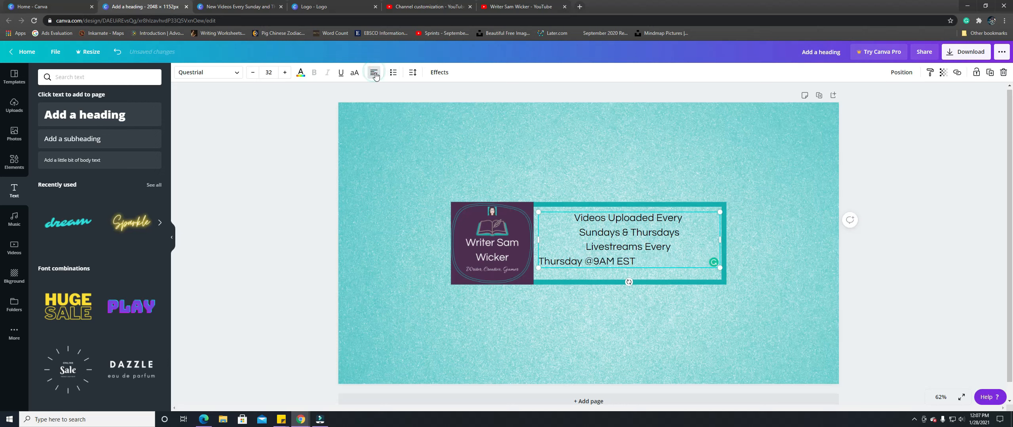
pyautogui.click(374, 73)
pyautogui.click(374, 73)
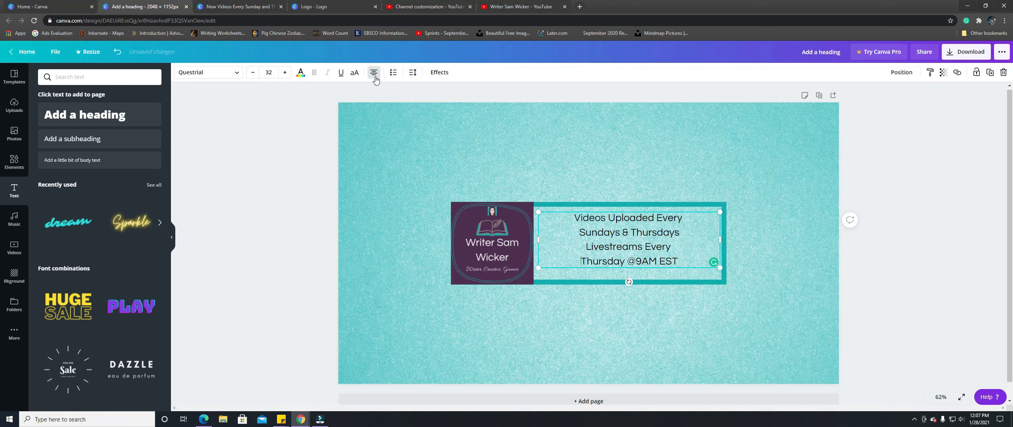
# - Set all four lines of the schedule text to size 48 and move the text up within the outline
pyautogui.moveTo(683, 261); pyautogui.dragTo(576, 219)
pyautogui.click(268, 73)
pyautogui.click(281, 245)
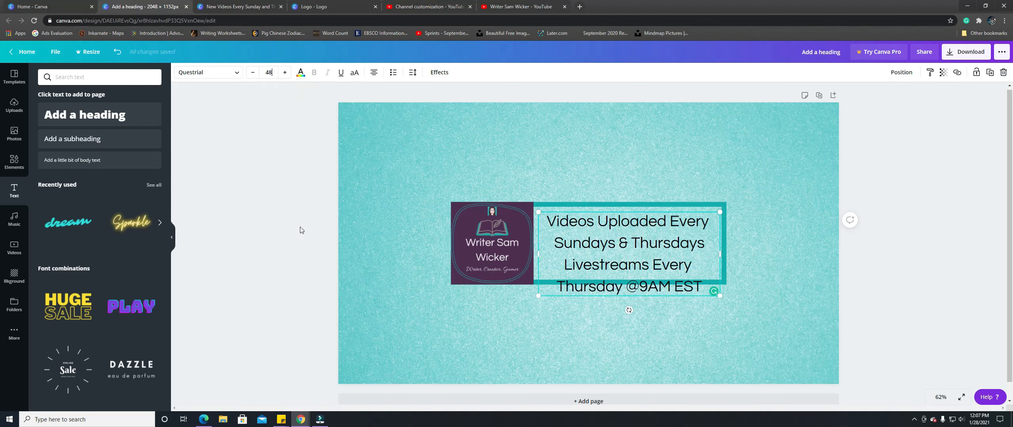
pyautogui.click(466, 150)
pyautogui.moveTo(646, 249); pyautogui.dragTo(647, 240)
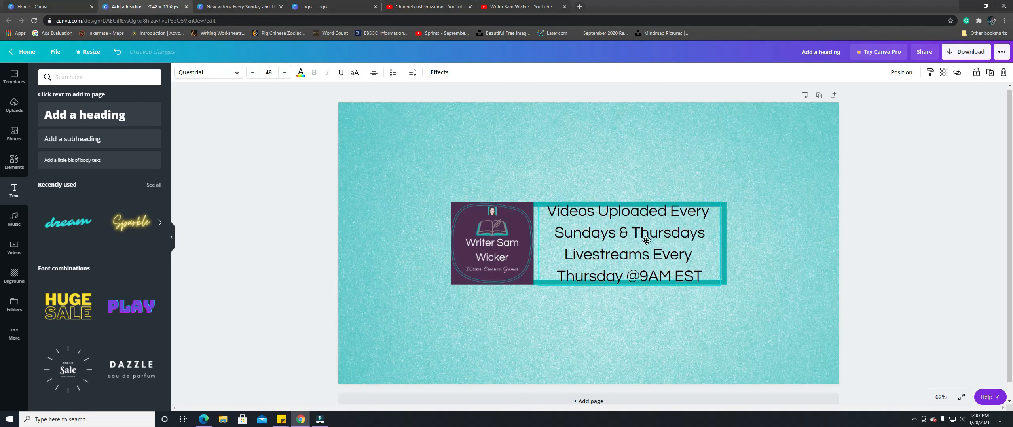
# - Reduce the schedule text to size 44 and adjust its position to fit inside the outline
pyautogui.click(255, 79)
pyautogui.click(253, 74)
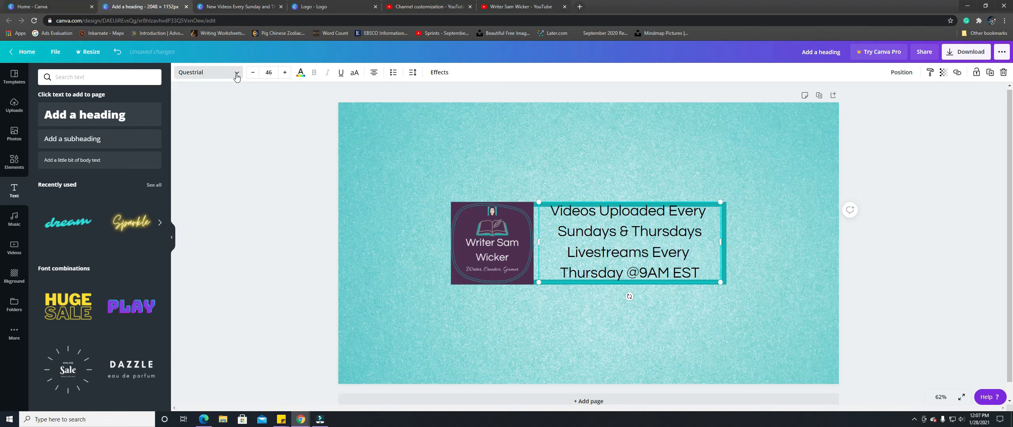
pyautogui.click(250, 74)
pyautogui.click(252, 73)
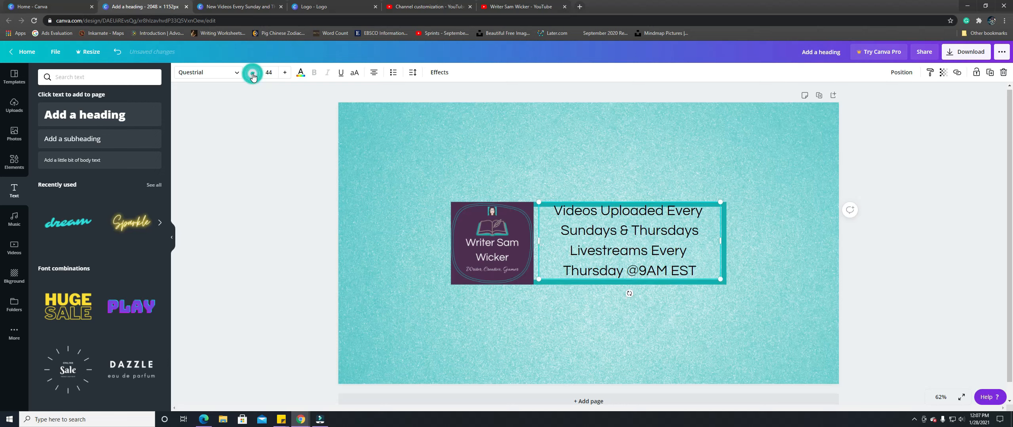
pyautogui.moveTo(643, 231); pyautogui.dragTo(642, 231)
pyautogui.click(625, 331)
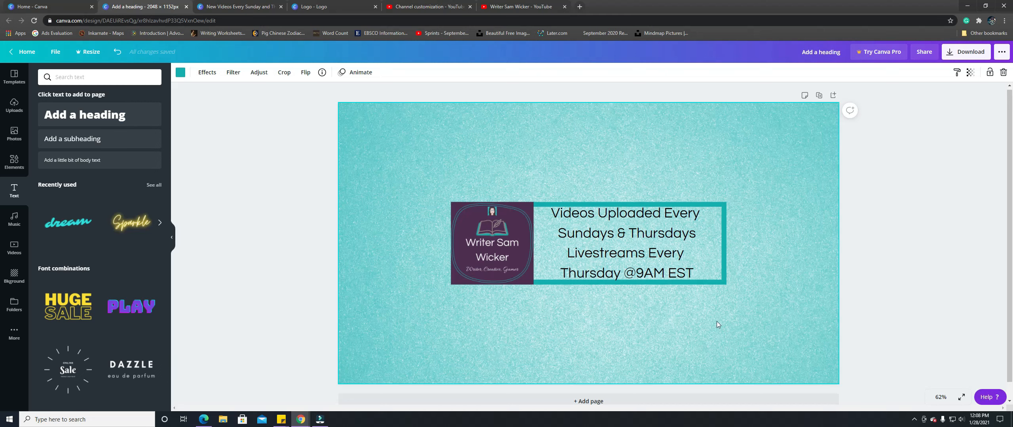
# - Add the glowing yellow "Sparkle" text style, shrink it to size 125 and place it left of the logo
pyautogui.click(133, 228)
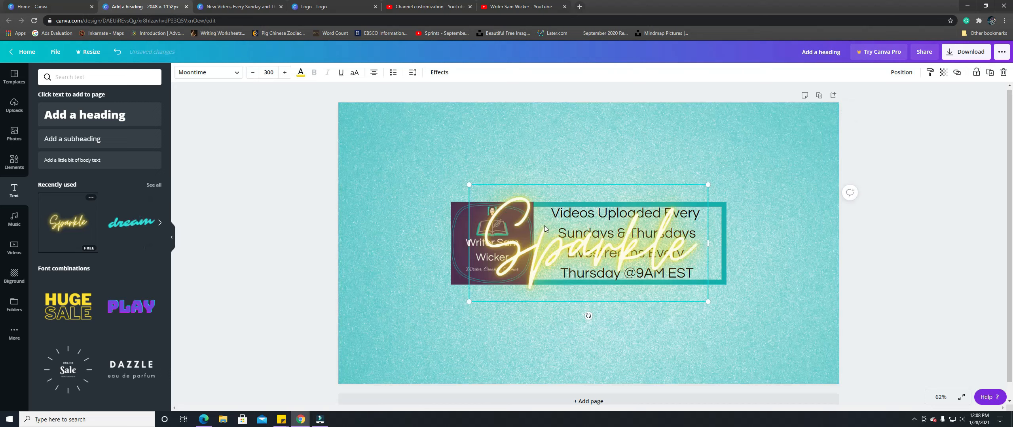
pyautogui.moveTo(537, 248); pyautogui.dragTo(398, 246)
pyautogui.moveTo(331, 185); pyautogui.dragTo(456, 280)
pyautogui.moveTo(518, 293); pyautogui.dragTo(394, 253)
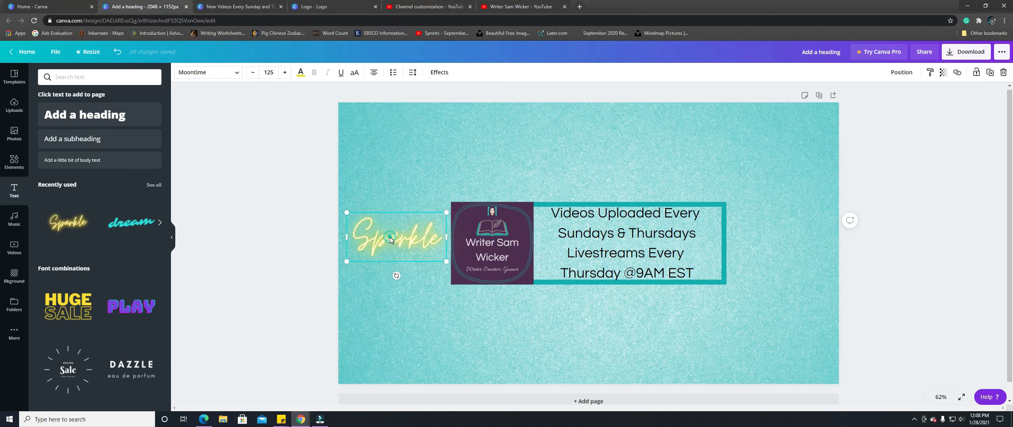
# - Replace the glowing "Sparkle" text beside the logo with "Preorder"
pyautogui.moveTo(389, 237)
pyautogui.mouseDown()
pyautogui.moveTo(799, 227)
pyautogui.moveTo(388, 237)
pyautogui.mouseUp()
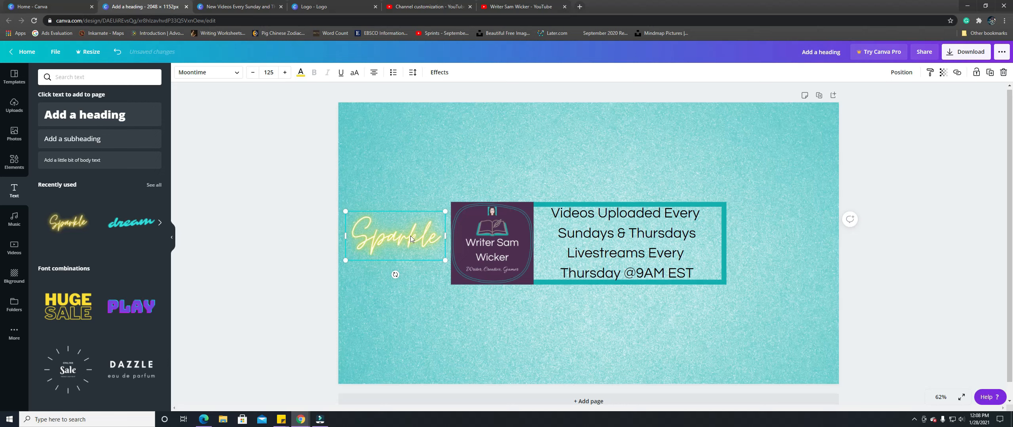
pyautogui.doubleClick(431, 236)
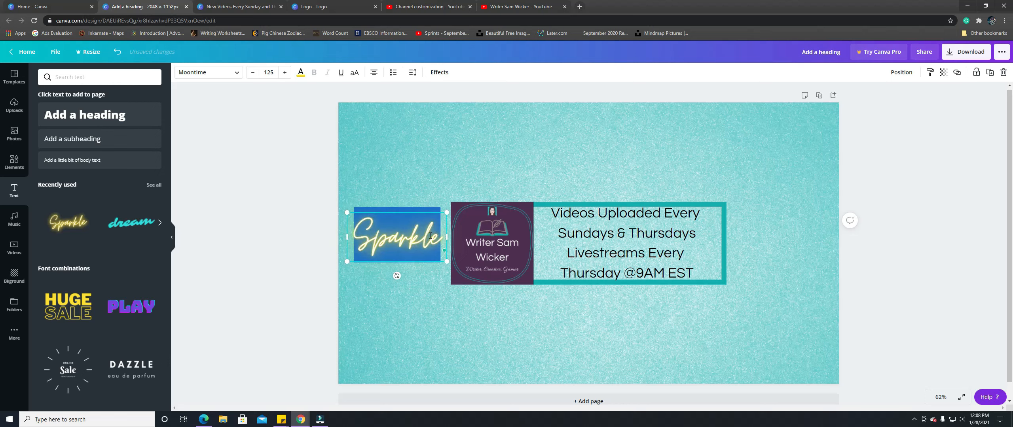
pyautogui.write('Preorder')
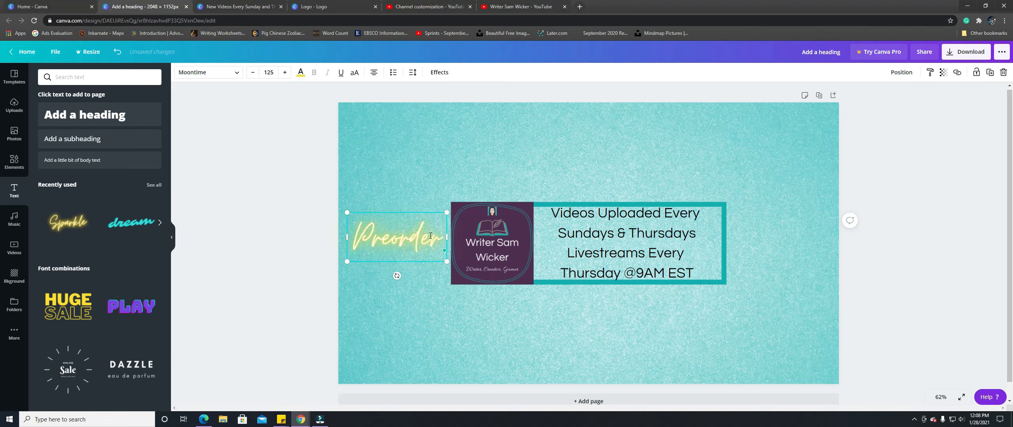
# - Extend the glowing "Preorder" text beside the logo to read "Preorder for I'm No Hero"
pyautogui.write(' for')
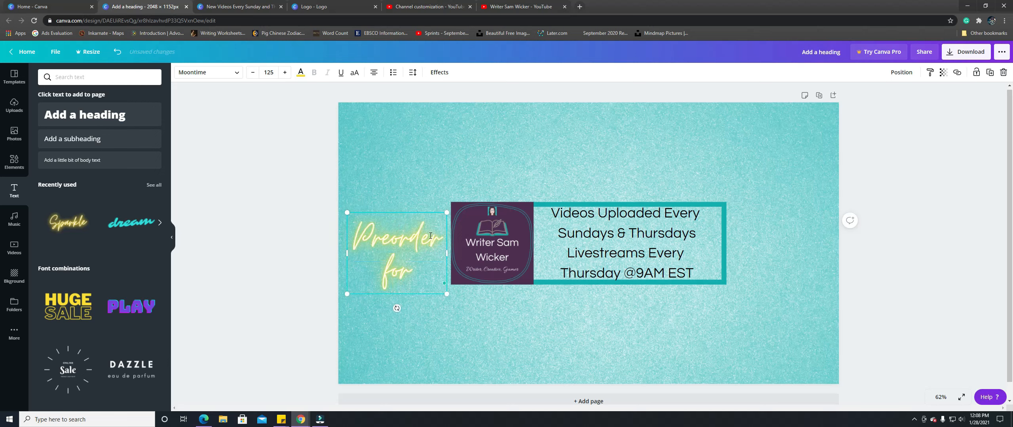
pyautogui.write(" I'm")
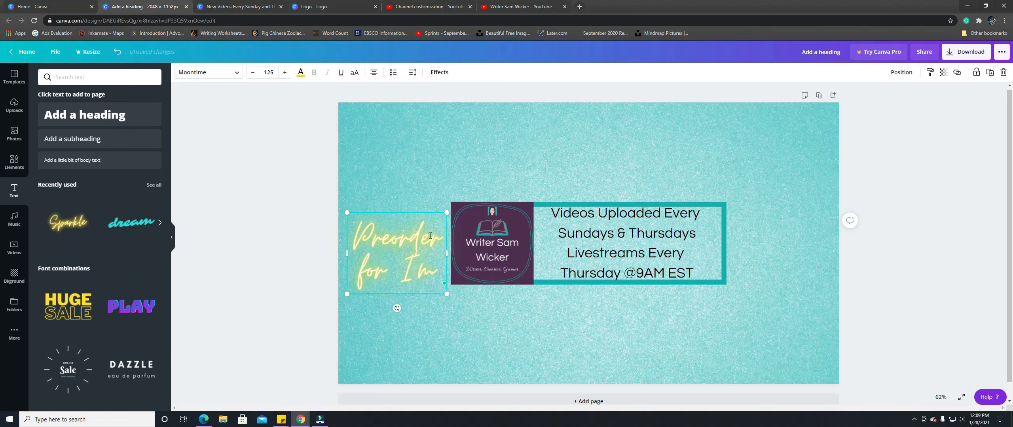
pyautogui.write(' No Hero')
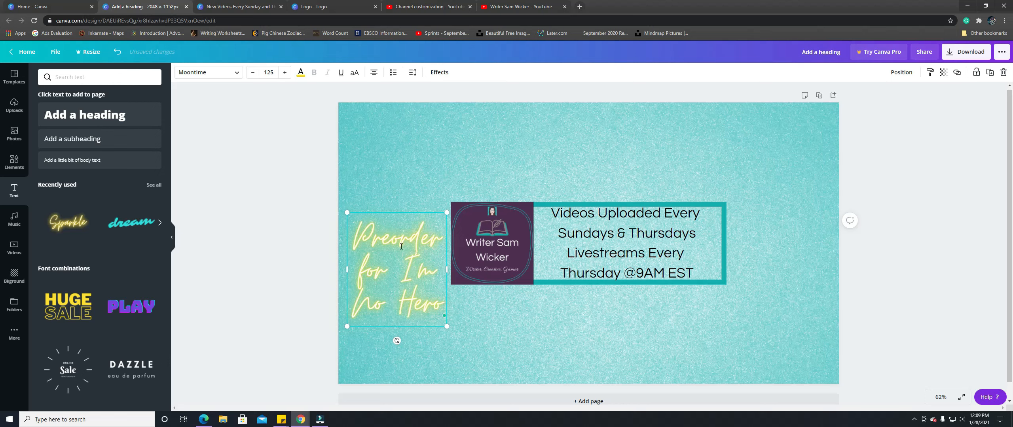
# - Change the glowing preorder text to the Allura font at size 56 and tilt it slightly so its right end rises
pyautogui.click(236, 72)
pyautogui.click(72, 159)
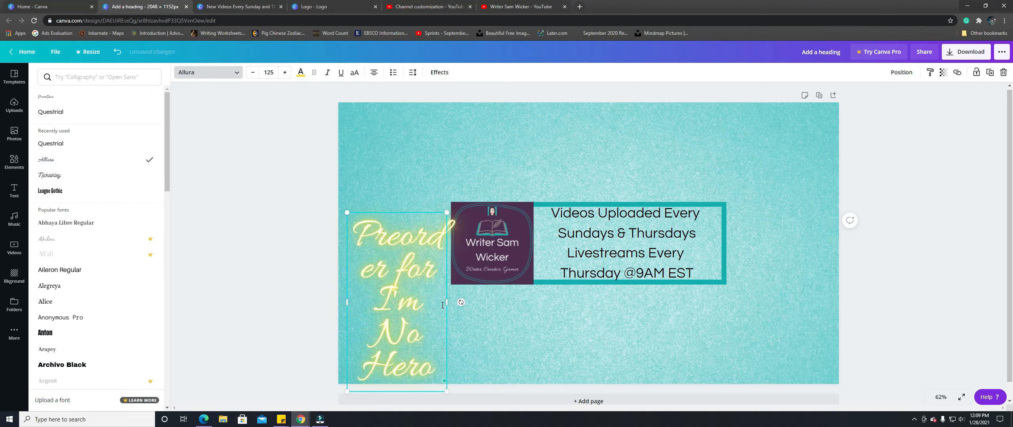
pyautogui.click(269, 73)
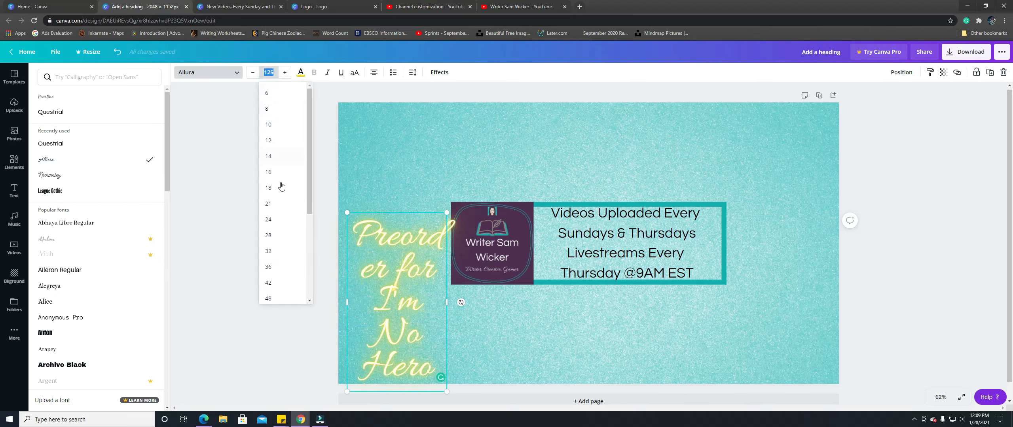
pyautogui.click(287, 267)
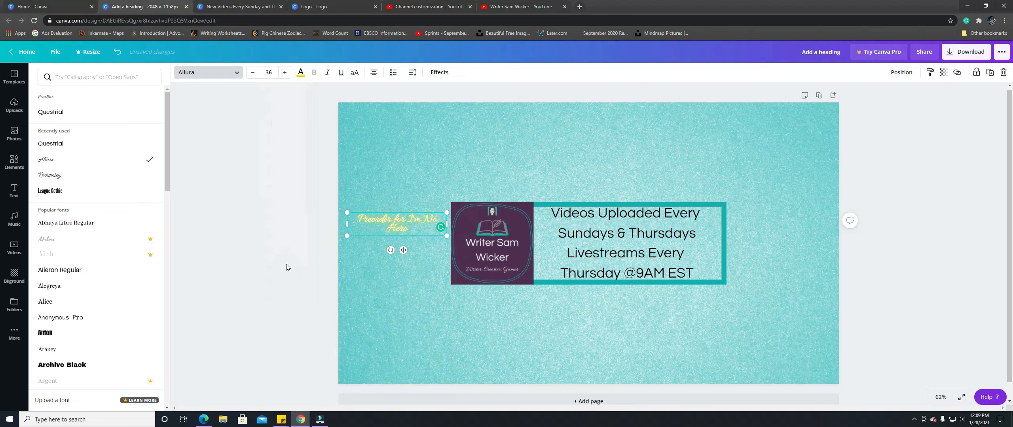
pyautogui.click(269, 72)
pyautogui.click(283, 240)
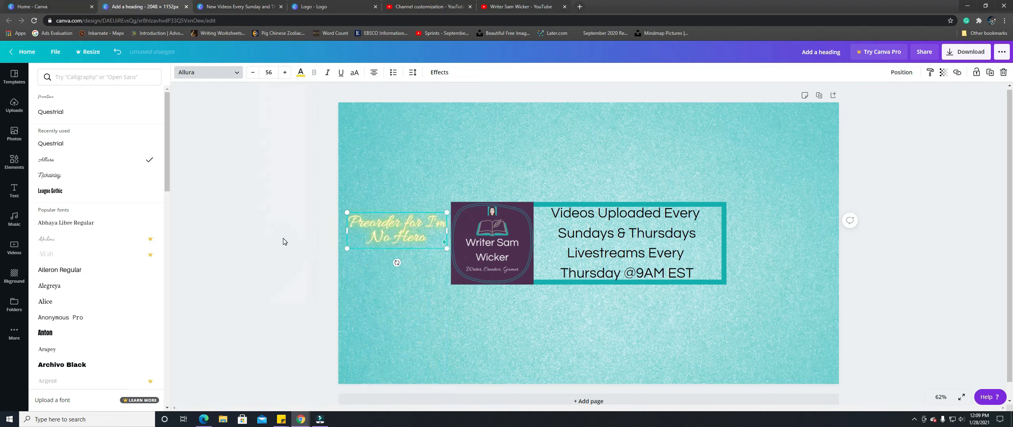
pyautogui.moveTo(397, 263)
pyautogui.mouseDown()
pyautogui.moveTo(407, 274)
pyautogui.moveTo(402, 265)
pyautogui.mouseUp()
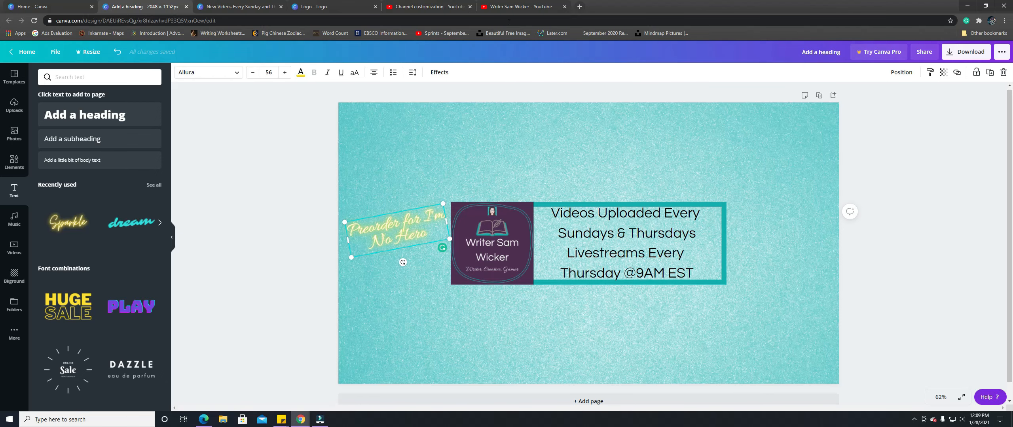
# - Review the live banner on the YouTube channel page and the earlier banner design, and return to the Canva home page with custom dimensions closed
pyautogui.click(511, 7)
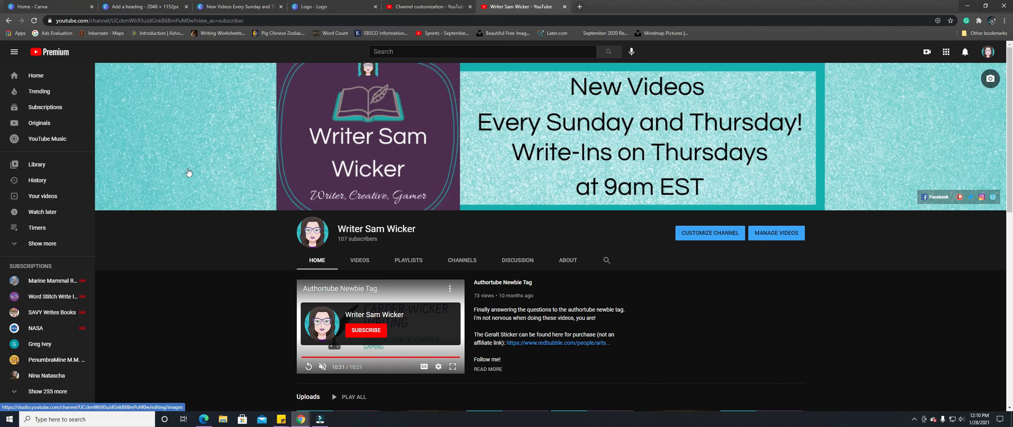
pyautogui.click(229, 7)
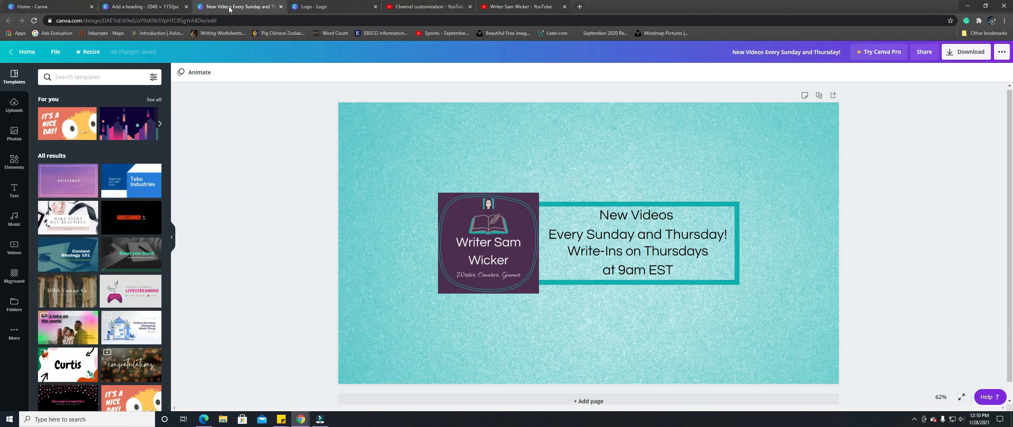
pyautogui.click(143, 6)
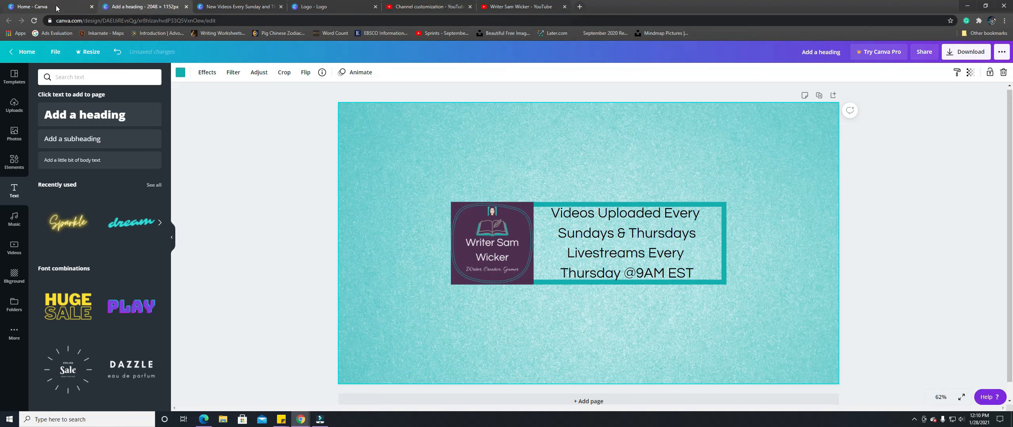
pyautogui.click(34, 7)
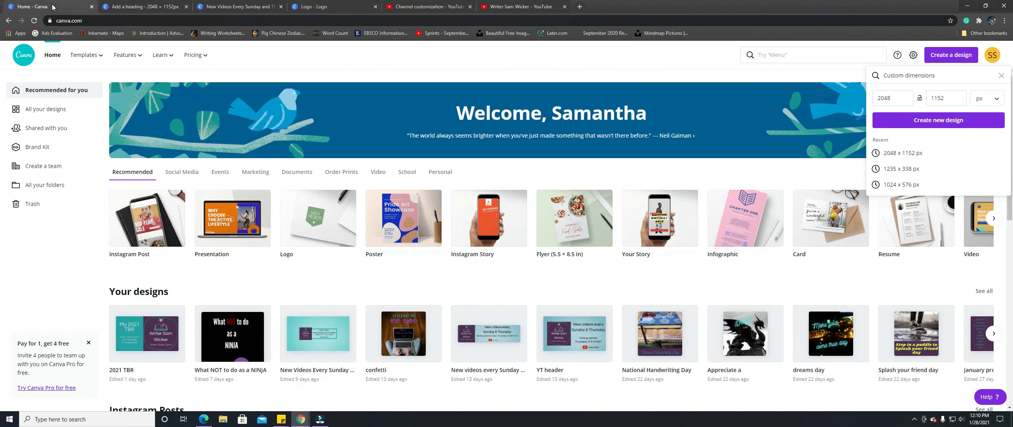
pyautogui.click(403, 284)
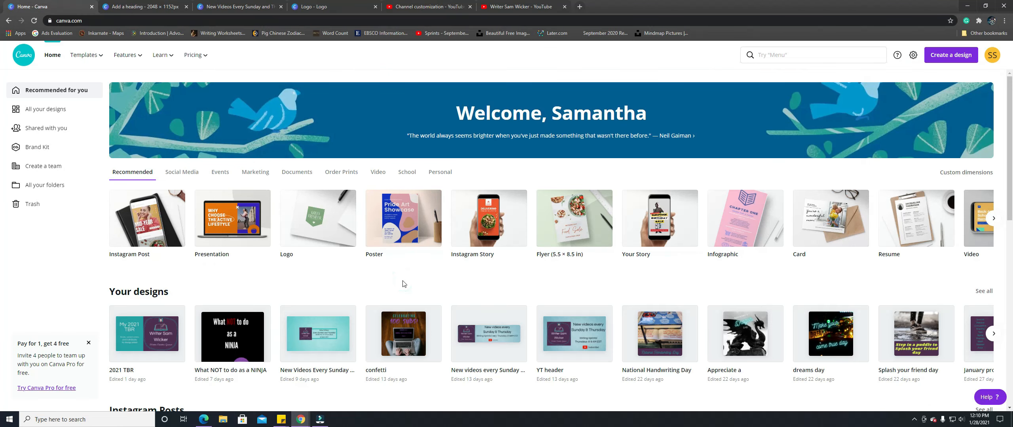